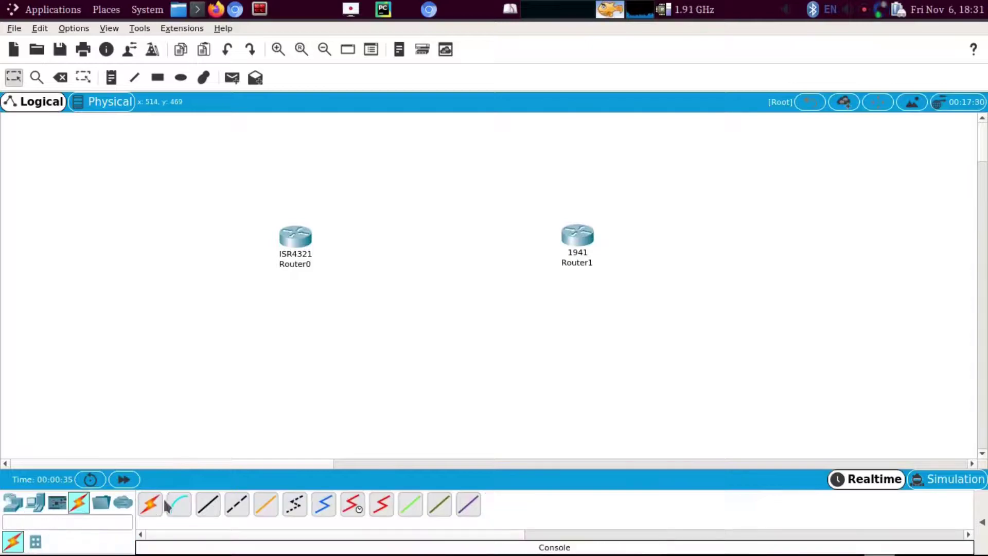
- Connect Router0 to Router1 with an automatically chosen connection type
{"action": "left_click", "coordinate": [150, 503]}
{"action": "left_click", "coordinate": [311, 241]}
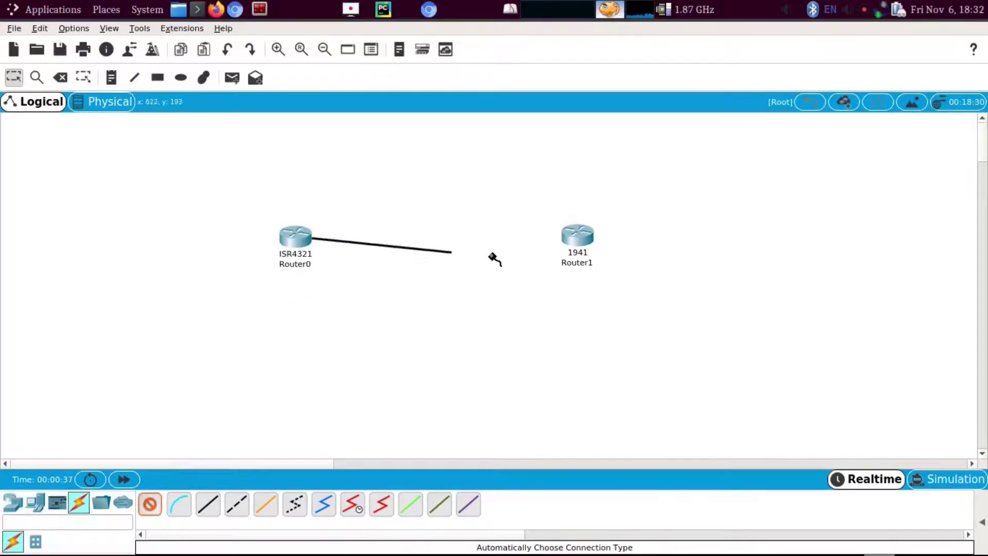
{"action": "left_click", "coordinate": [574, 239]}
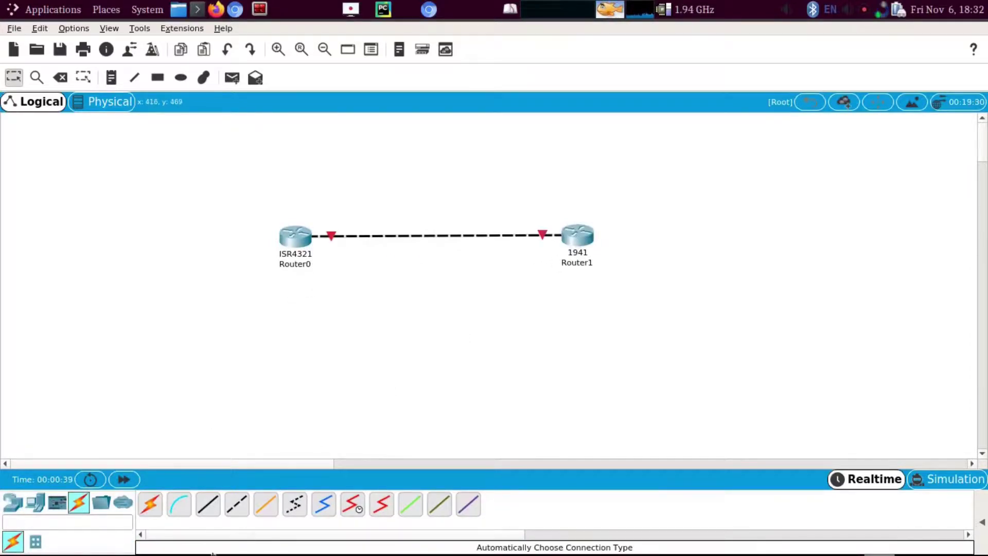
- Place two PCs in the workspace, one below Router0 and one below Router1
{"action": "left_click", "coordinate": [35, 502]}
{"action": "left_click", "coordinate": [151, 504]}
{"action": "left_click", "coordinate": [225, 355]}
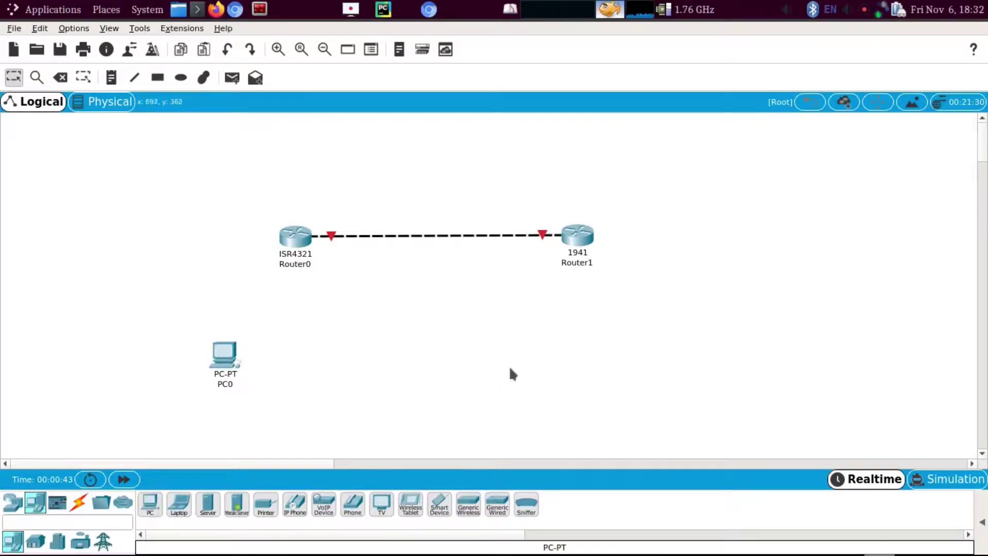
{"action": "left_click", "coordinate": [150, 505]}
{"action": "left_click", "coordinate": [599, 324]}
- Connect Router0 to PC0 and Router1 to PC1 with automatically chosen connection types
{"action": "left_click", "coordinate": [79, 502]}
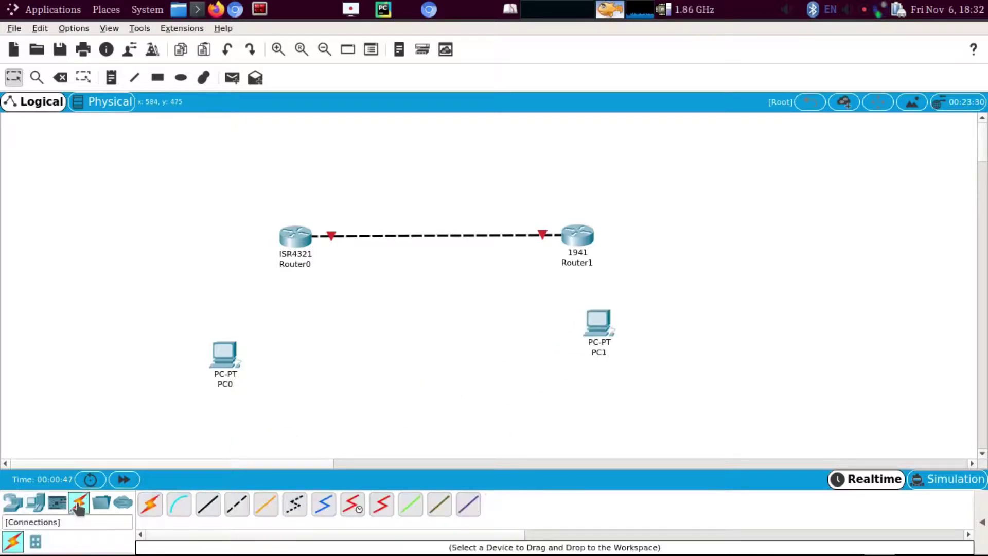
{"action": "left_click", "coordinate": [150, 504]}
{"action": "left_click", "coordinate": [292, 244]}
{"action": "left_click", "coordinate": [227, 363]}
{"action": "left_click", "coordinate": [147, 508]}
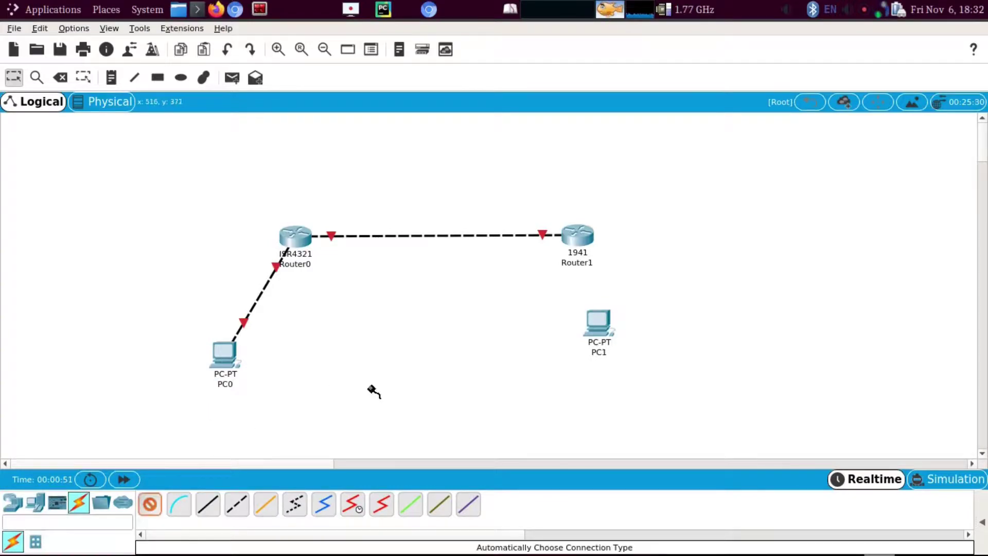
{"action": "left_click", "coordinate": [577, 236]}
{"action": "left_click", "coordinate": [597, 327]}
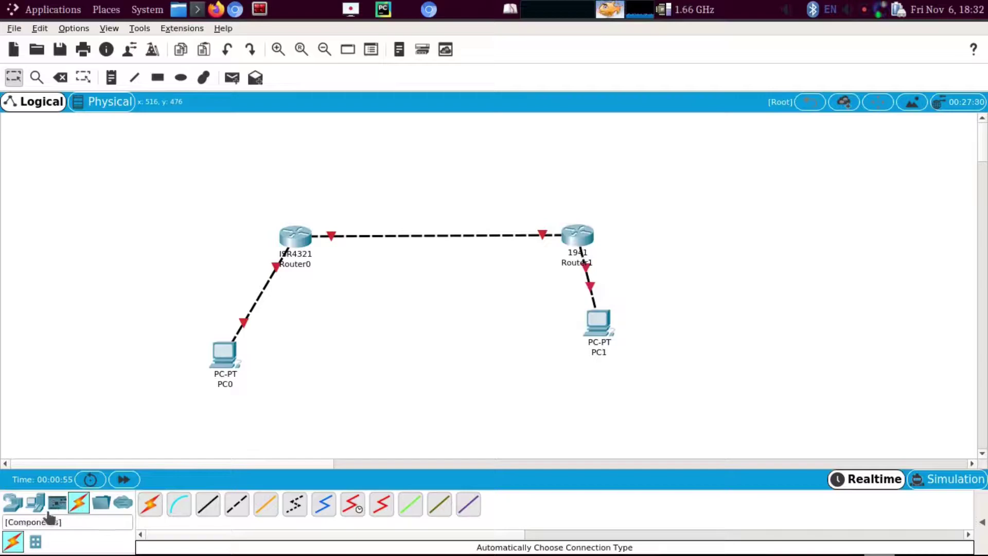
- Place a server in the workspace between PC0 and PC1
{"action": "left_click", "coordinate": [33, 505]}
{"action": "left_click", "coordinate": [207, 504]}
{"action": "left_click", "coordinate": [382, 345]}
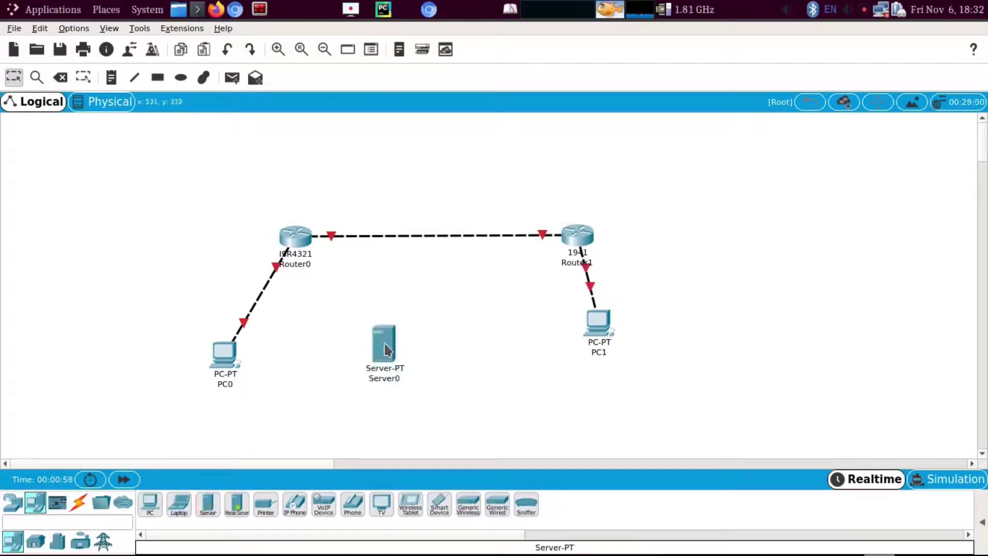
- Try to connect Router0 to Server0 with an automatically chosen connection type
{"action": "left_click", "coordinate": [78, 506]}
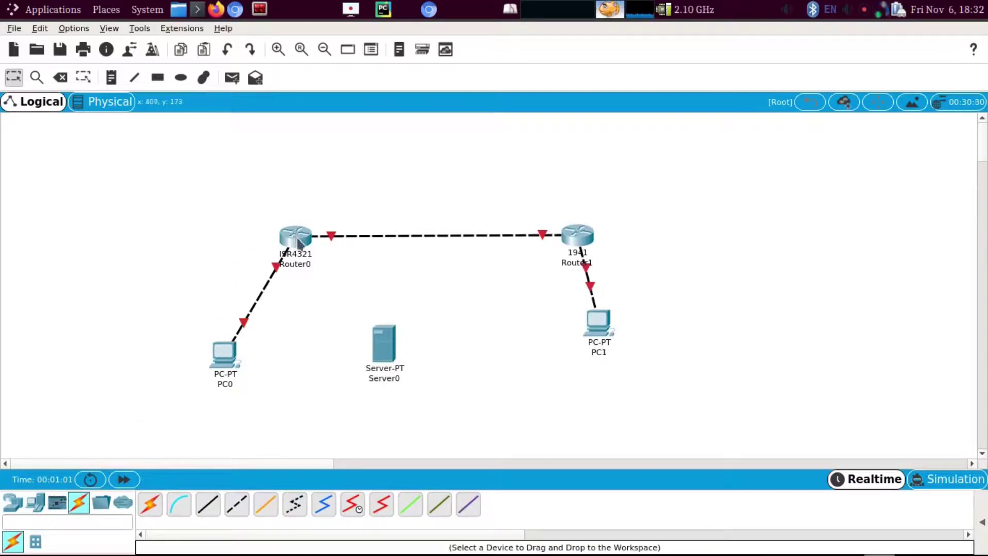
{"action": "left_click", "coordinate": [150, 504]}
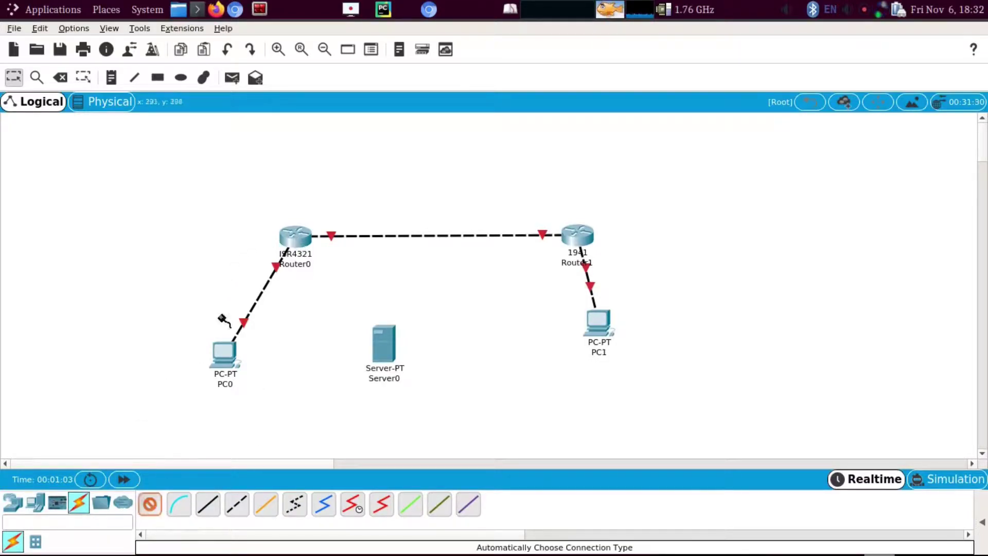
{"action": "left_click", "coordinate": [294, 235]}
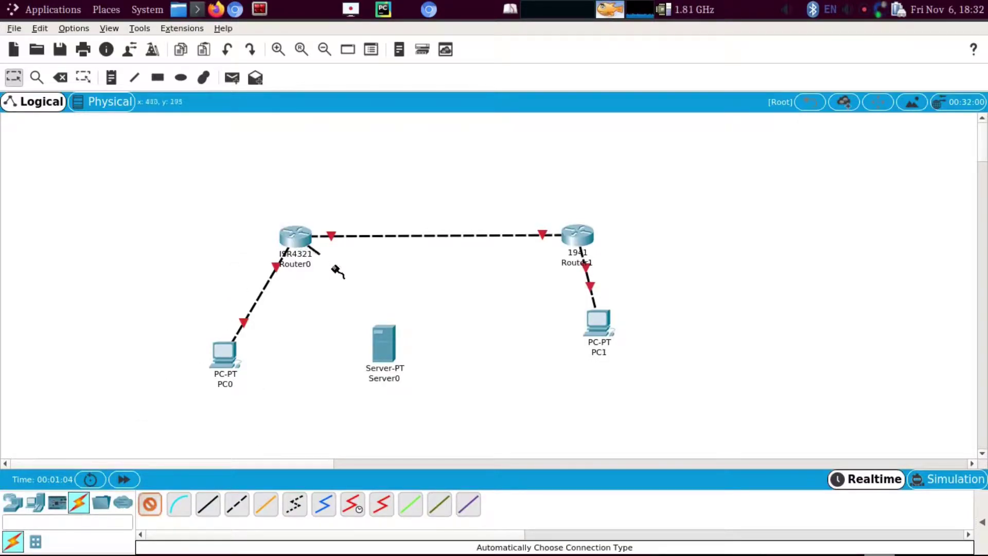
{"action": "left_click", "coordinate": [377, 344]}
{"action": "left_click", "coordinate": [552, 277]}
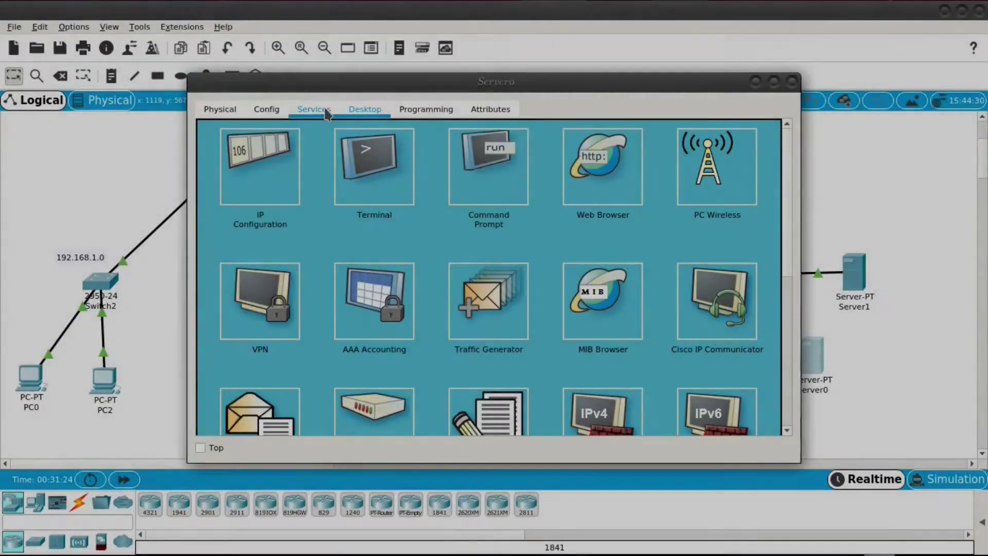
- Turn on the DHCP service for Server0's FastEthernet0 interface
{"action": "left_click", "coordinate": [323, 110]}
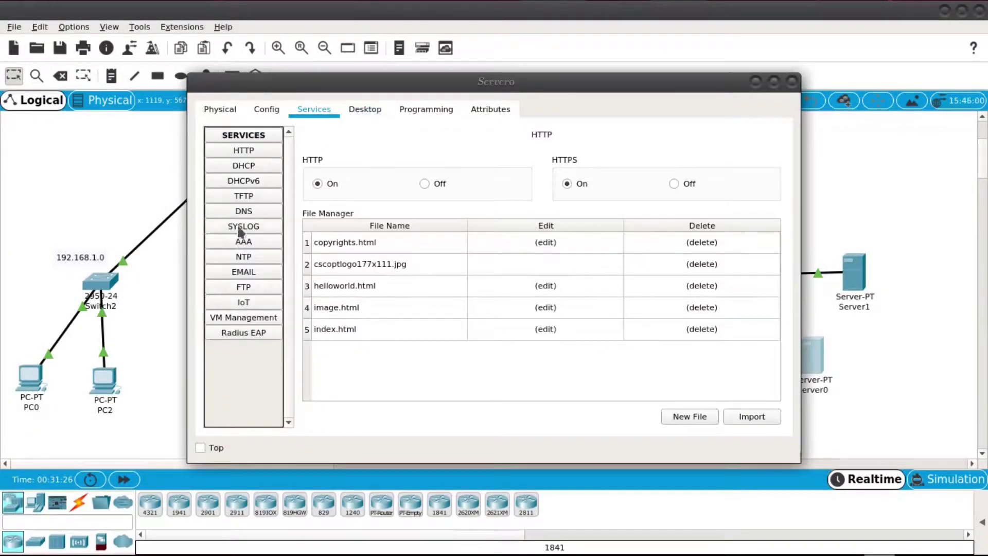
{"action": "left_click", "coordinate": [246, 164]}
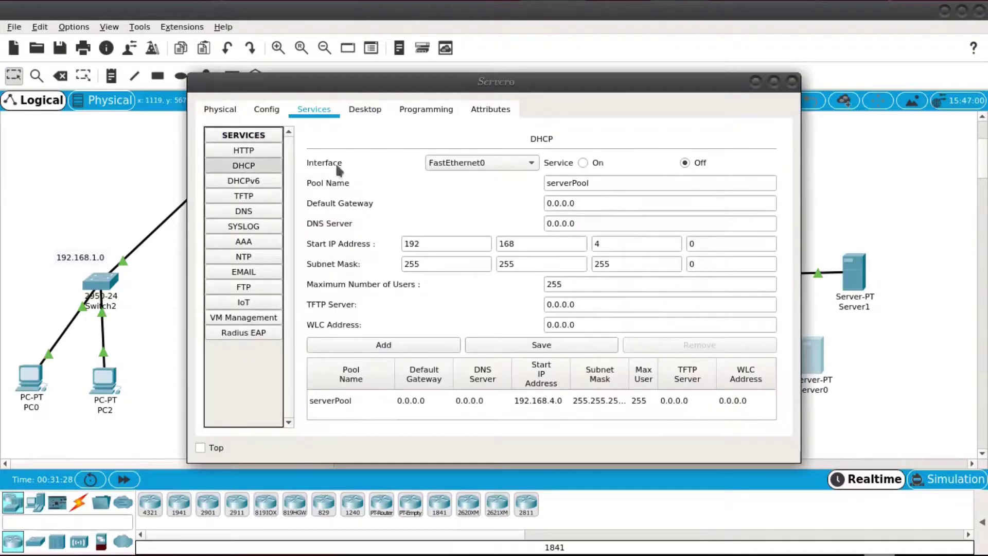
{"action": "left_click", "coordinate": [526, 159]}
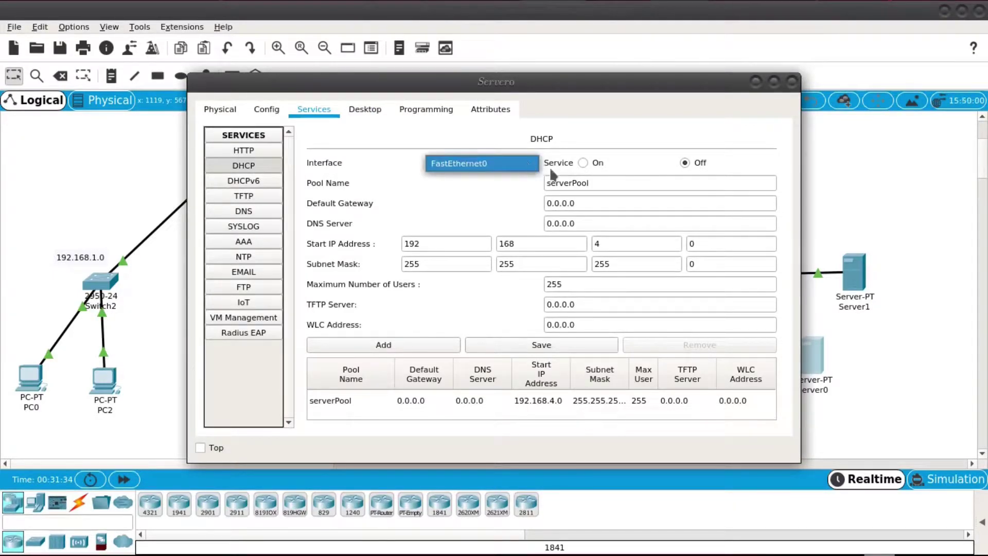
{"action": "left_click", "coordinate": [583, 163]}
{"action": "left_click", "coordinate": [584, 163]}
{"action": "left_click", "coordinate": [523, 164]}
{"action": "left_click", "coordinate": [523, 163]}
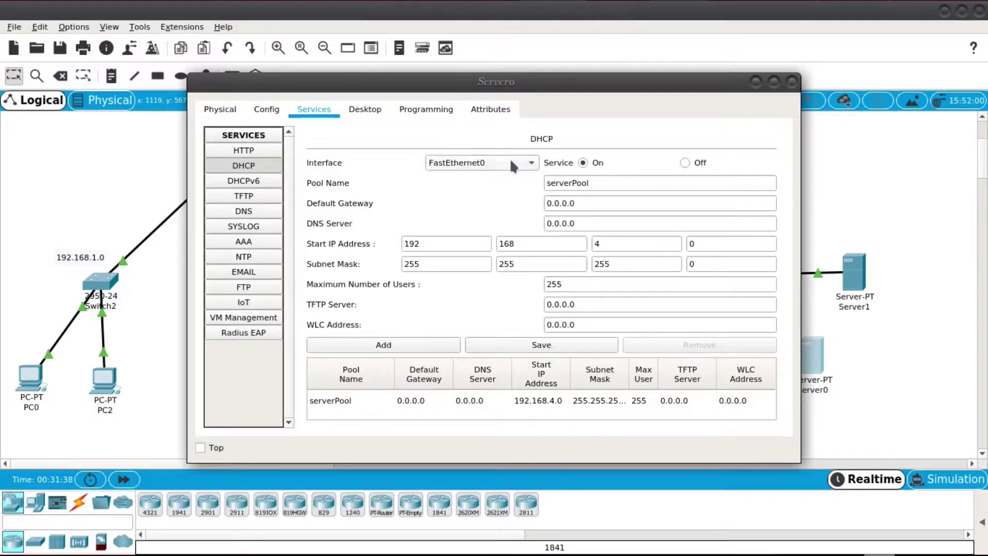
- Set the DHCP pool name to ss and its default gateway to 192.168.4.1
{"action": "double_click", "coordinate": [597, 185]}
{"action": "key", "text": "BackSpace"}
{"action": "type", "text": "ss"}
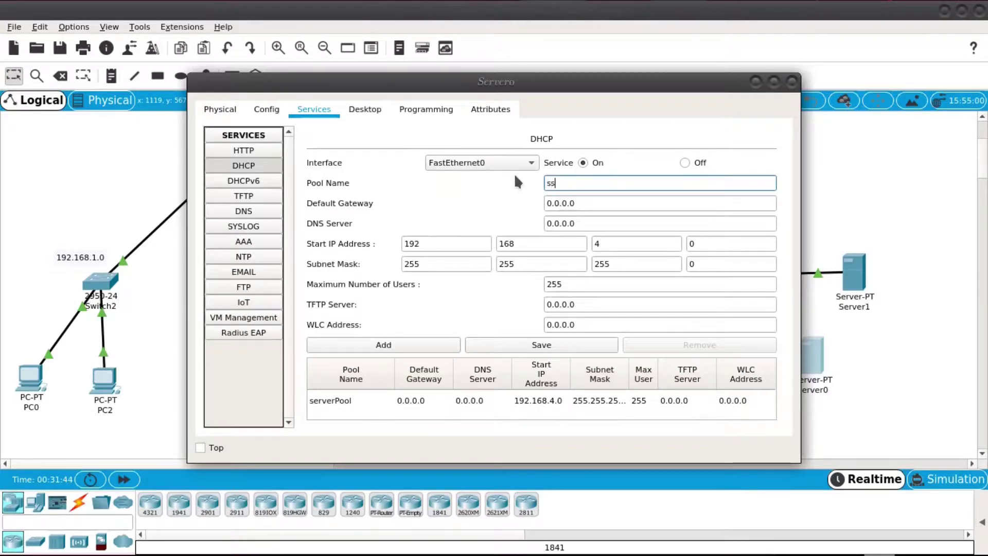
{"action": "left_click", "coordinate": [591, 204]}
{"action": "double_click", "coordinate": [593, 207]}
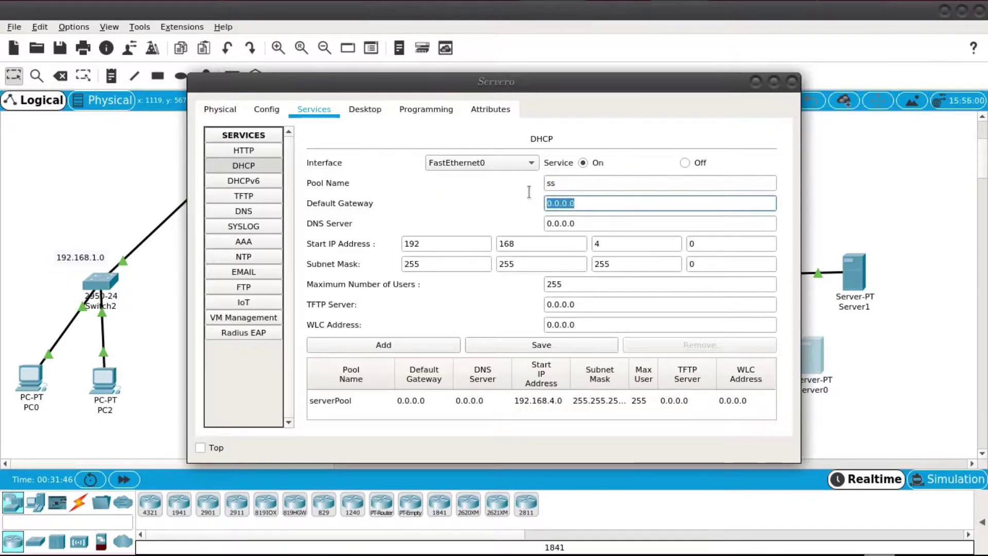
{"action": "key", "text": "BackSpace"}
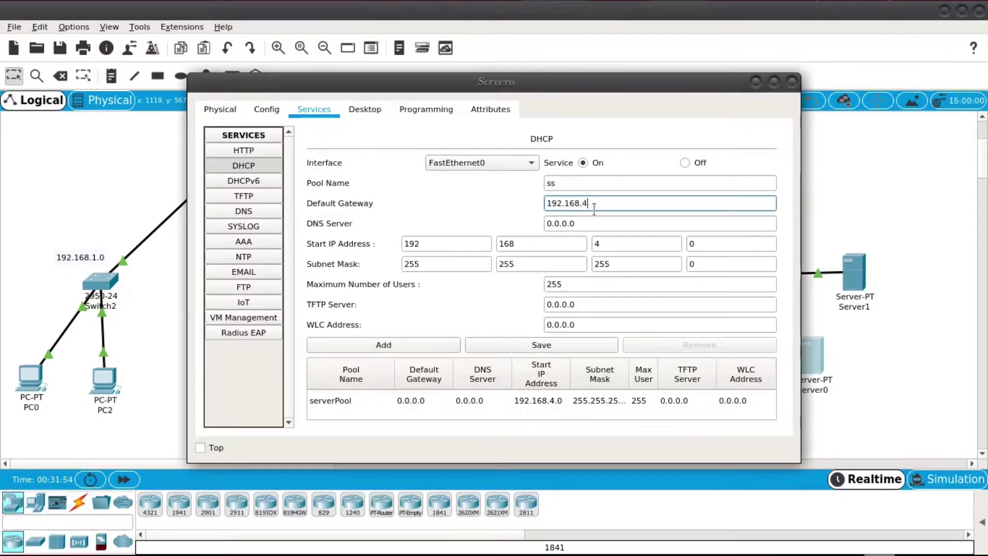
{"action": "type", "text": "4.1"}
- Set the DHCP pool's DNS server to 192.168.4.3, checking the address in Server0's IP configuration
{"action": "left_click", "coordinate": [585, 226]}
{"action": "left_click_drag", "start_coordinate": [586, 226], "coordinate": [533, 218]}
{"action": "key", "text": "BackSpace"}
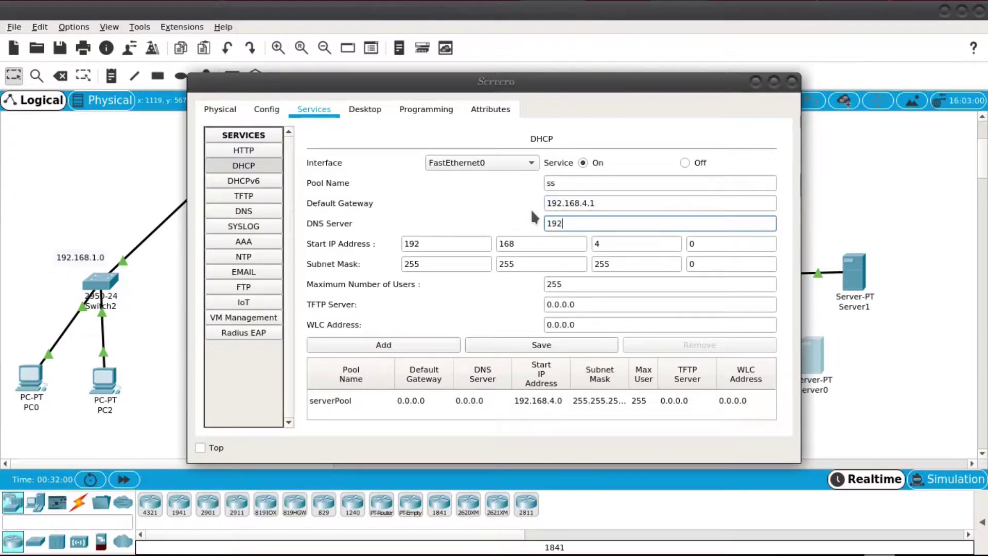
{"action": "type", "text": "192.168.4."}
{"action": "left_click", "coordinate": [362, 110]}
{"action": "left_click", "coordinate": [262, 168]}
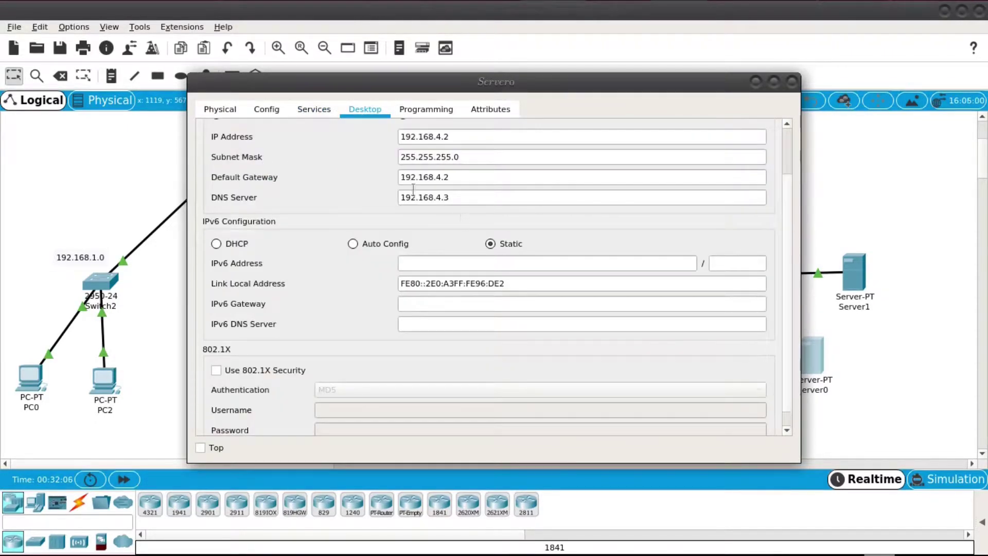
{"action": "left_click", "coordinate": [313, 107]}
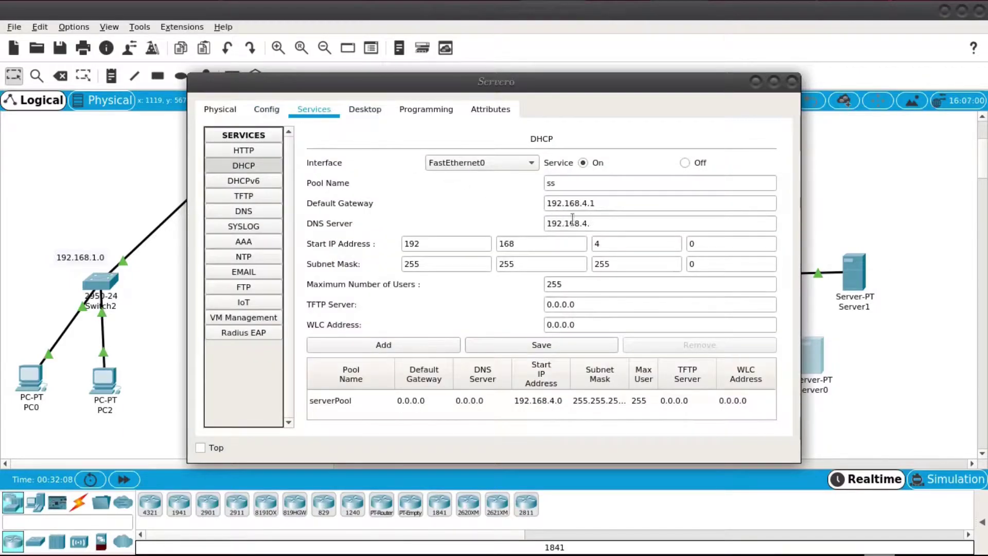
{"action": "left_click", "coordinate": [597, 222]}
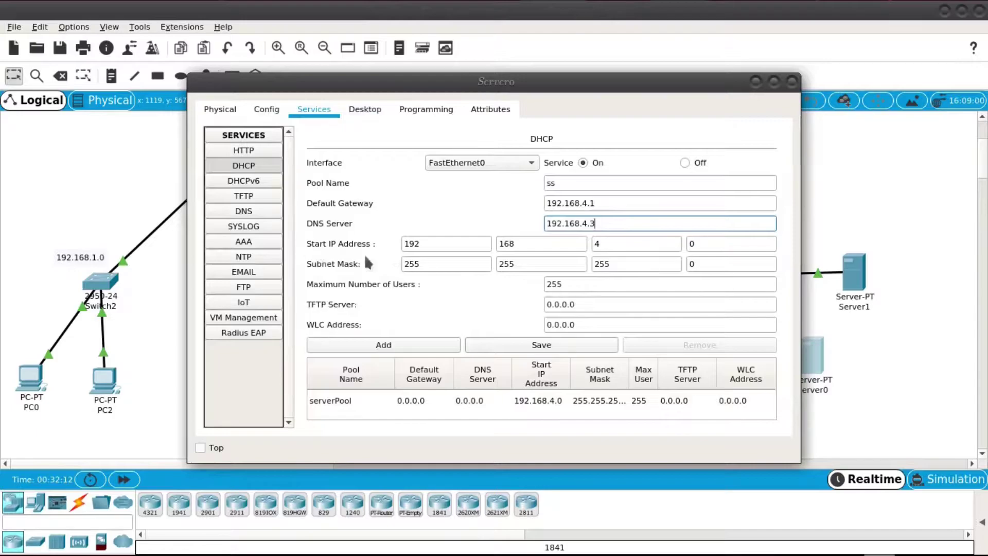
- Set the pool's start IP address to 192.168.4.5 with a maximum of 200 users, and save it as a new pool
{"action": "left_click", "coordinate": [694, 250]}
{"action": "key", "text": "BackSpace"}
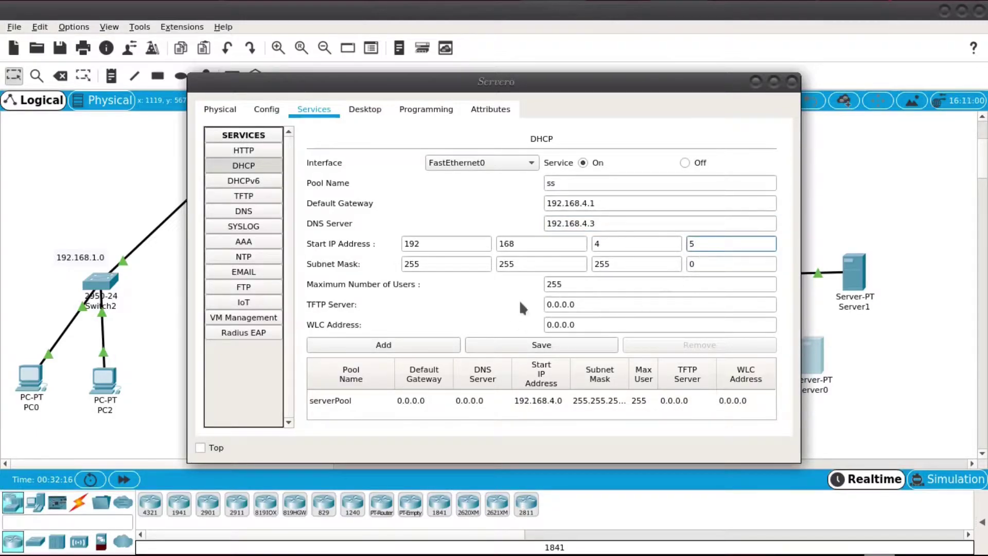
{"action": "left_click", "coordinate": [573, 286]}
{"action": "key", "text": "BackSpace"}
{"action": "key", "text": "BackSpace"}
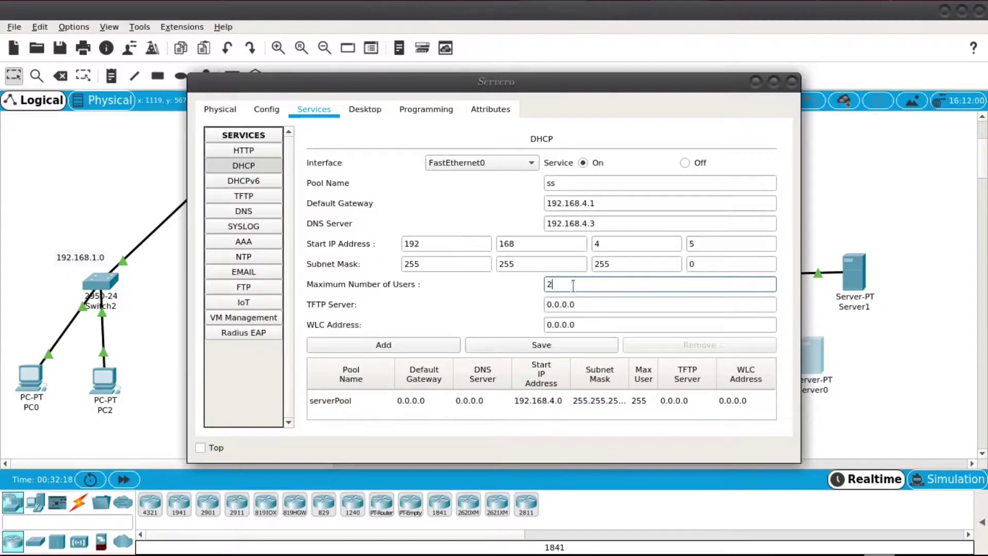
{"action": "type", "text": "00"}
{"action": "left_click", "coordinate": [514, 350]}
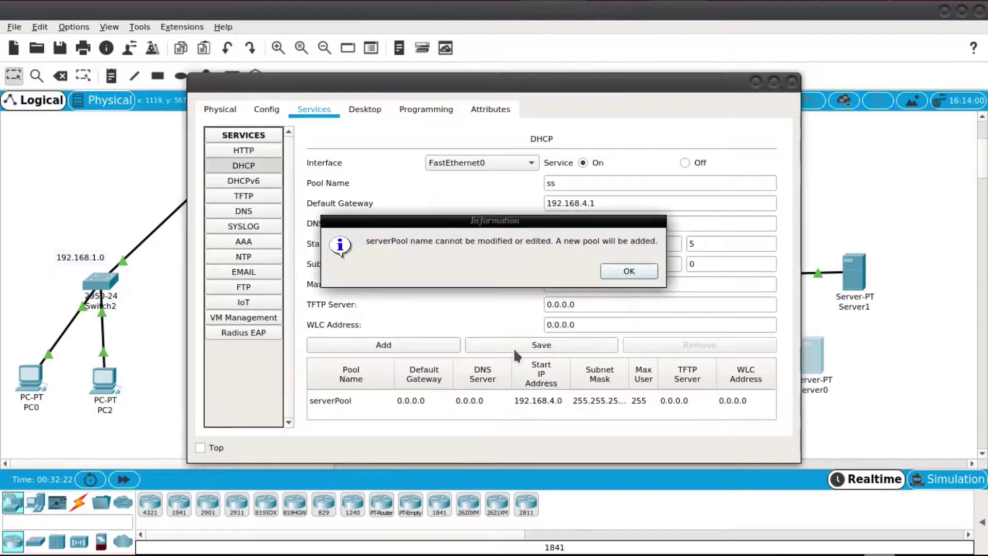
{"action": "left_click", "coordinate": [627, 271]}
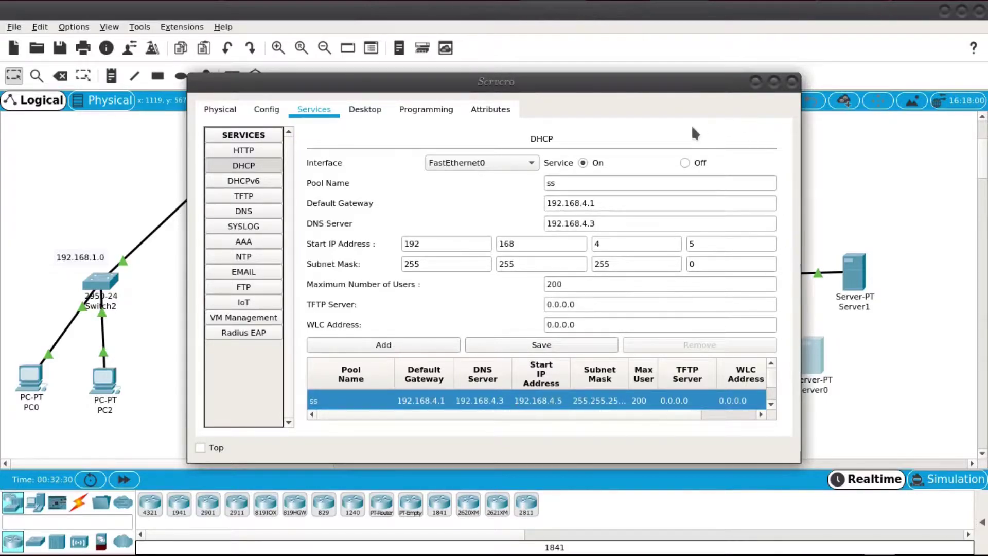
{"action": "left_click", "coordinate": [793, 82]}
- Open the IP configuration of the PC on the 192.168.4.0 network and set its IPv4 addressing to DHCP
{"action": "left_click", "coordinate": [702, 347]}
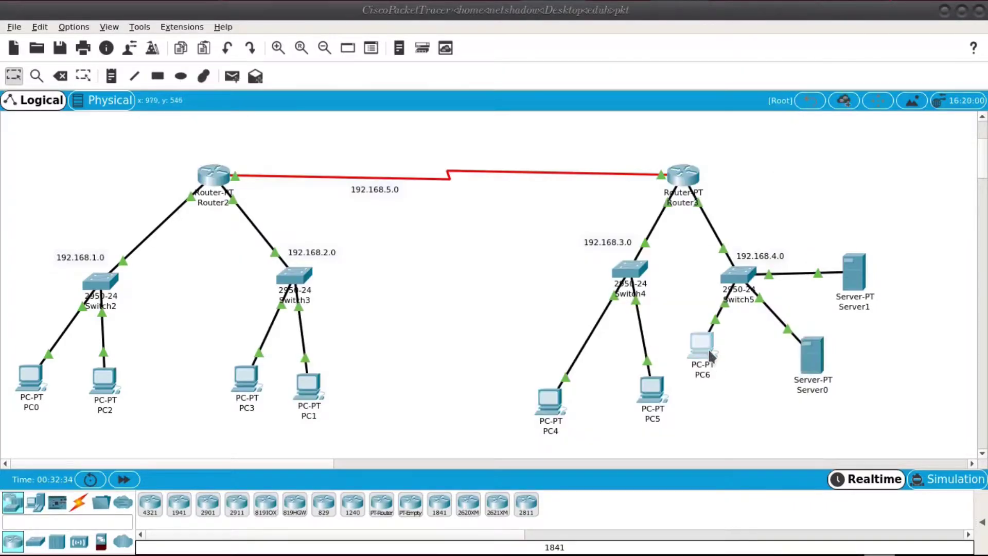
{"action": "left_click", "coordinate": [612, 338]}
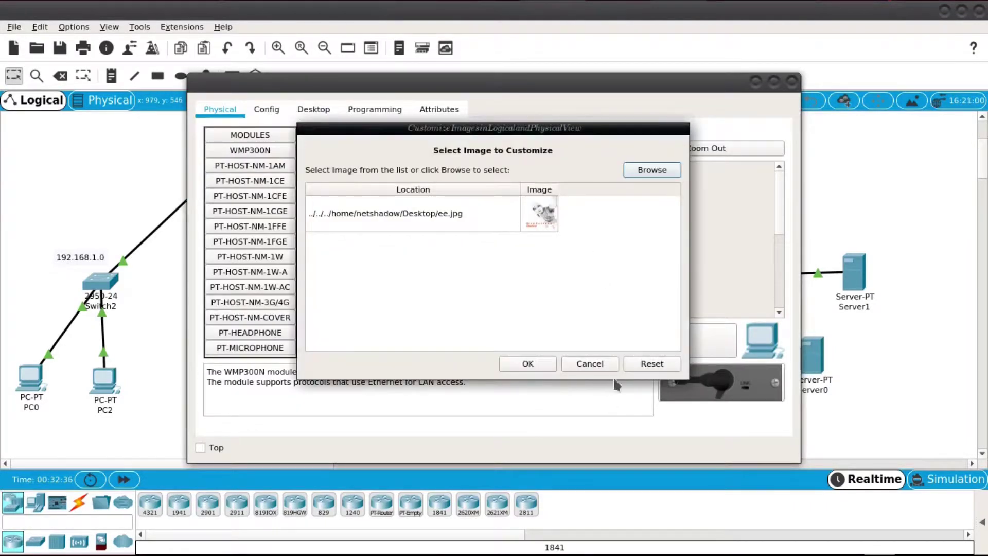
{"action": "left_click", "coordinate": [594, 360]}
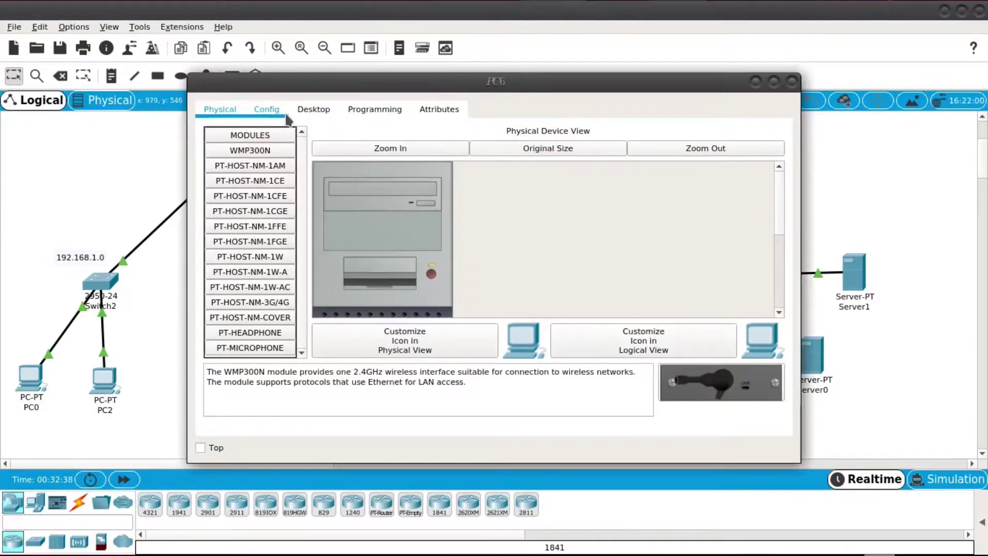
{"action": "left_click", "coordinate": [305, 110]}
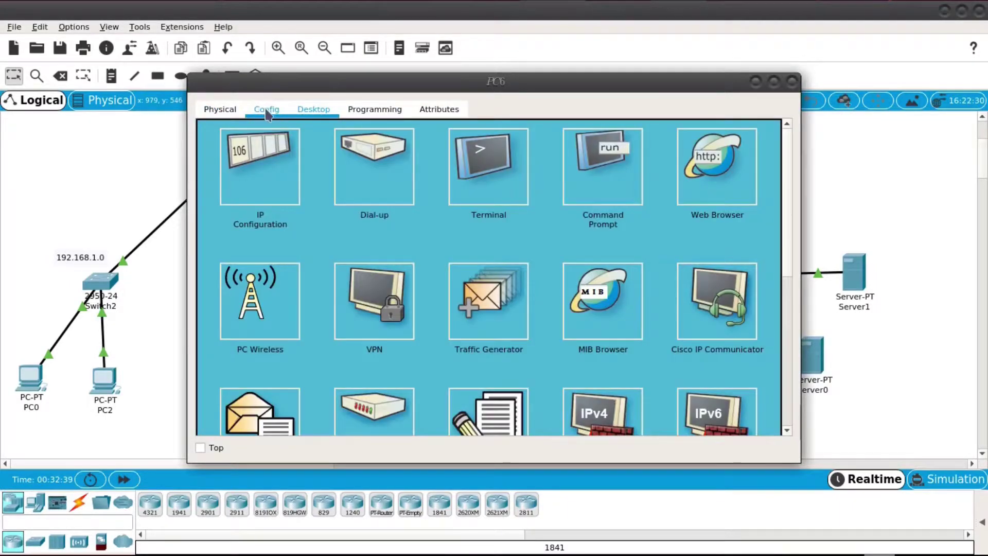
{"action": "left_click", "coordinate": [276, 166]}
{"action": "left_click", "coordinate": [236, 134]}
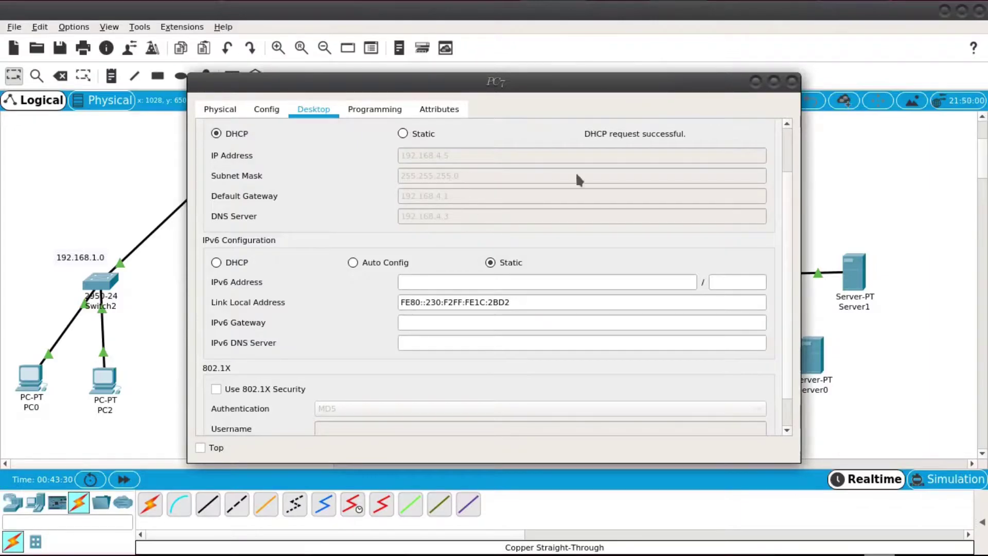
{"action": "left_click", "coordinate": [791, 82]}
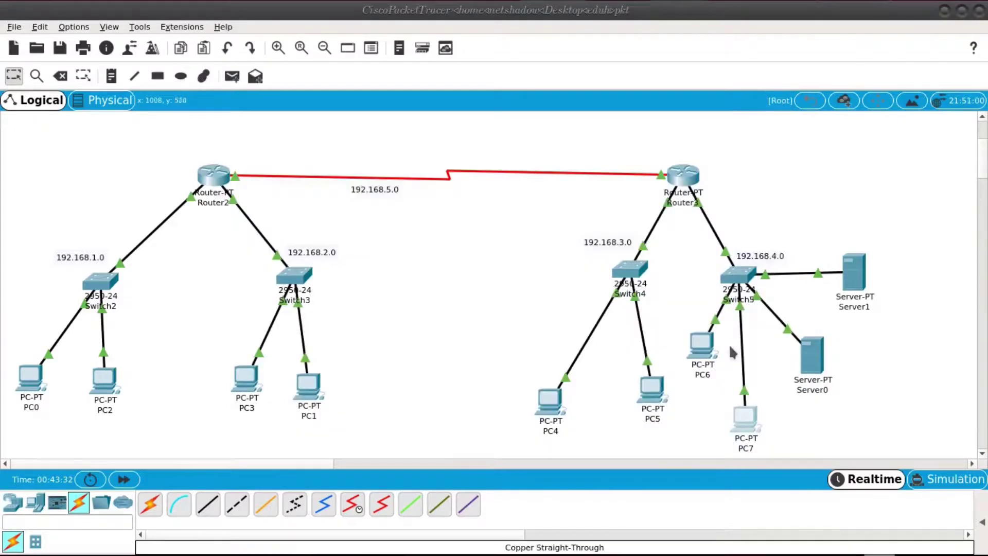
{"action": "left_click", "coordinate": [744, 412]}
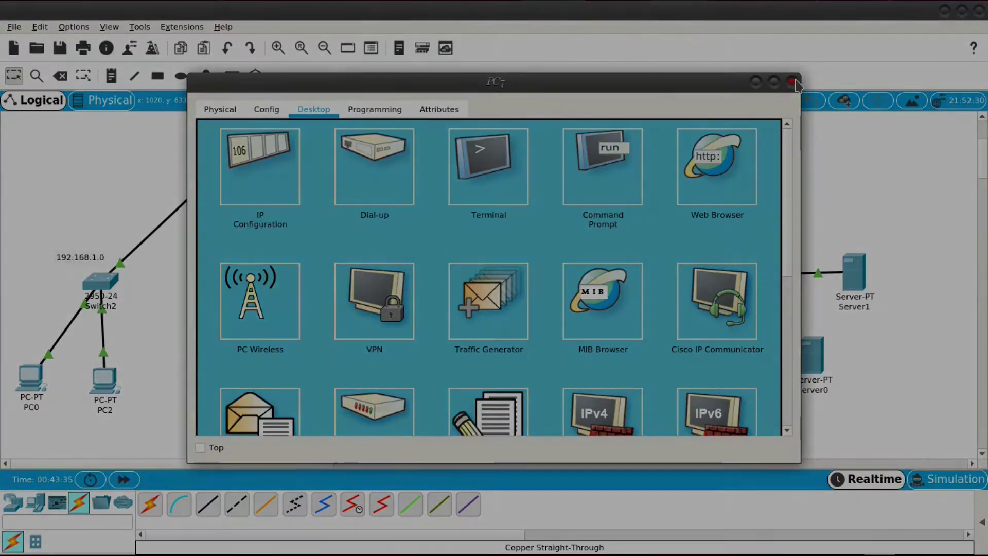
{"action": "left_click", "coordinate": [792, 82]}
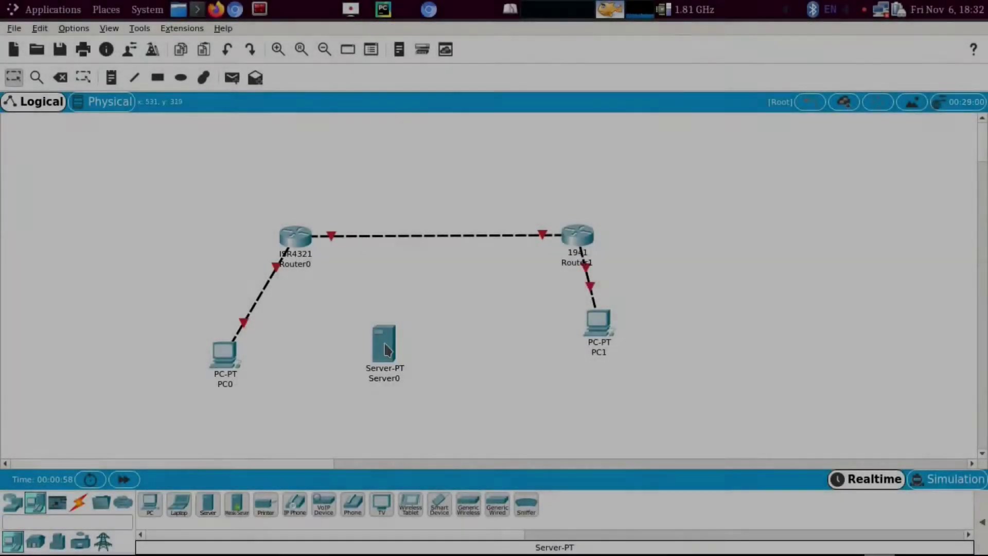
- Try to connect Router0 to Server0 with an automatically chosen cable
{"action": "left_click", "coordinate": [79, 501]}
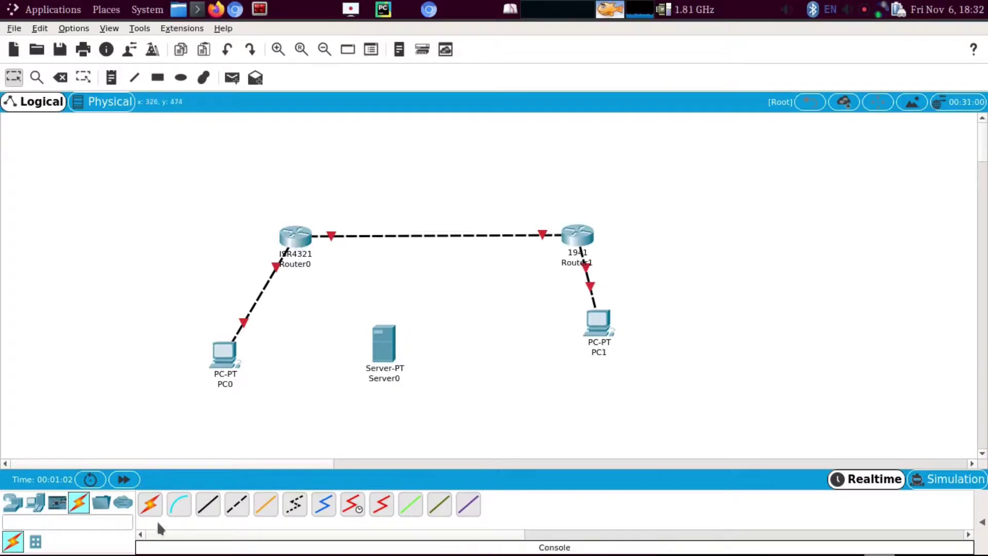
{"action": "left_click", "coordinate": [150, 504]}
{"action": "left_click", "coordinate": [304, 242]}
{"action": "left_click", "coordinate": [382, 340]}
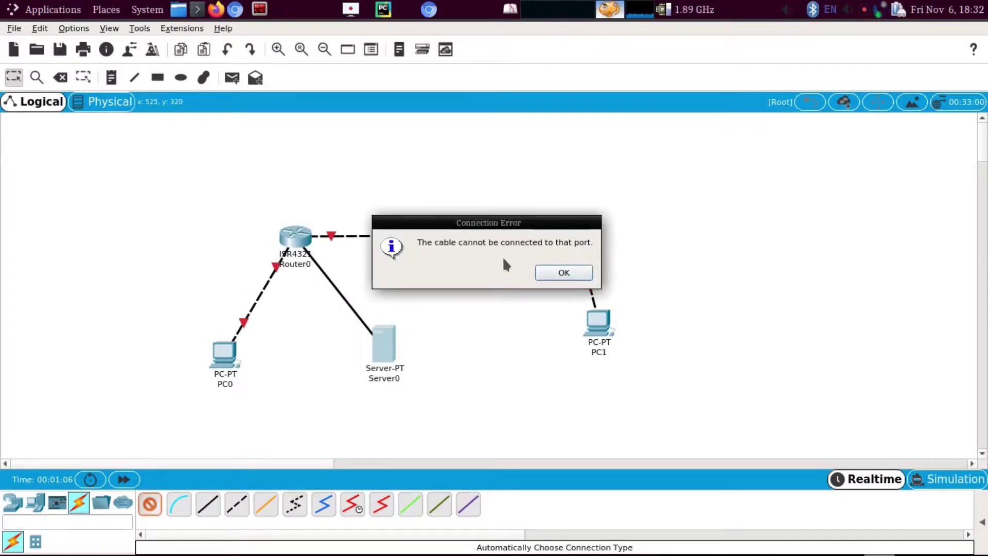
{"action": "left_click", "coordinate": [549, 271]}
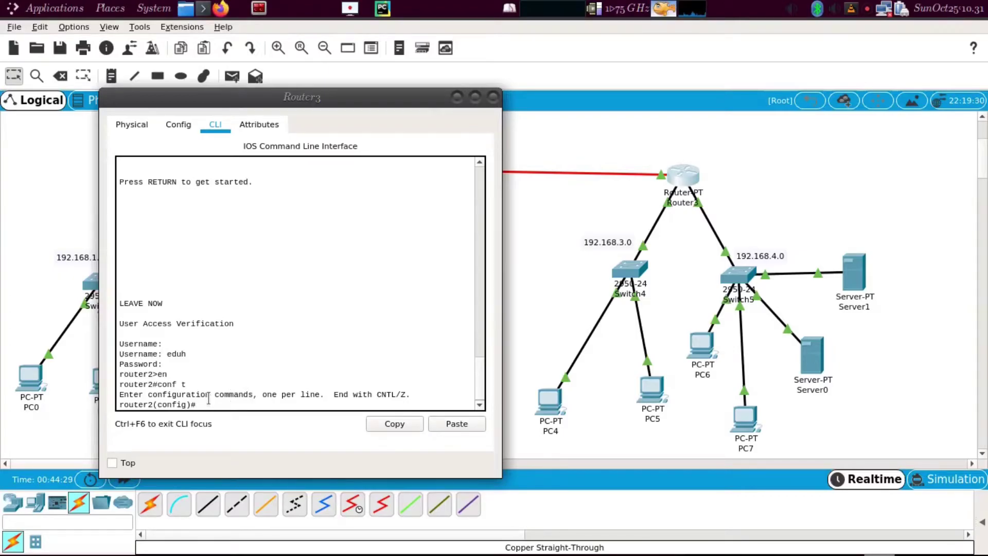
- Enter interface configuration mode for fastEthernet 0/0 in Router3's command line
{"action": "key", "text": "Return"}
{"action": "key", "text": "Return"}
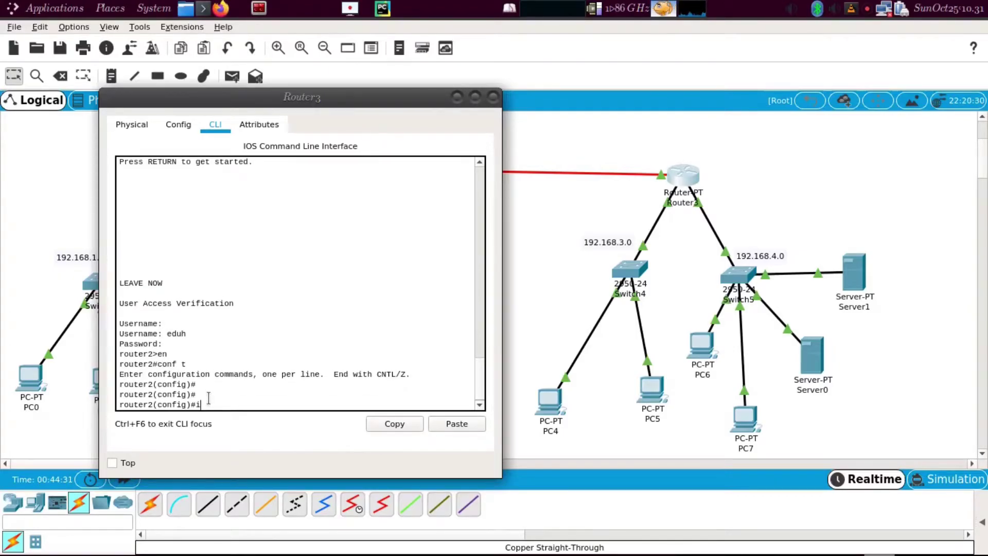
{"action": "type", "text": "in"}
{"action": "key", "text": "Tab"}
{"action": "type", "text": "fa"}
{"action": "key", "text": "Tab"}
{"action": "type", "text": "0/0"}
{"action": "key", "text": "Return"}
- Set the interface's IP helper address to 192.168.4.2 and exit back to privileged EXEC mode
{"action": "type", "text": "ip"}
{"action": "type", "text": " dhv"}
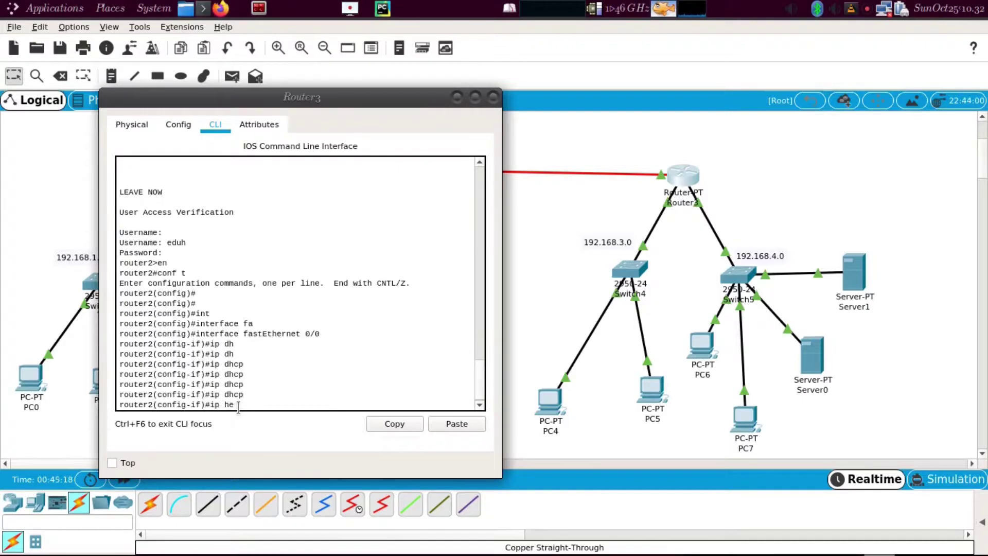
{"action": "key", "text": "Tab"}
{"action": "type", "text": "1"}
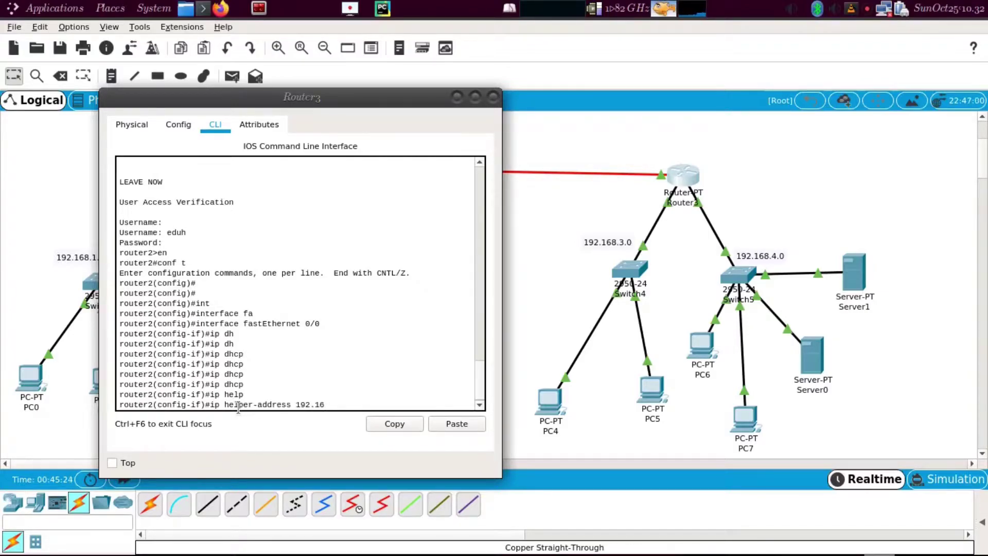
{"action": "type", "text": "92.168.4.2"}
{"action": "key", "text": "Return"}
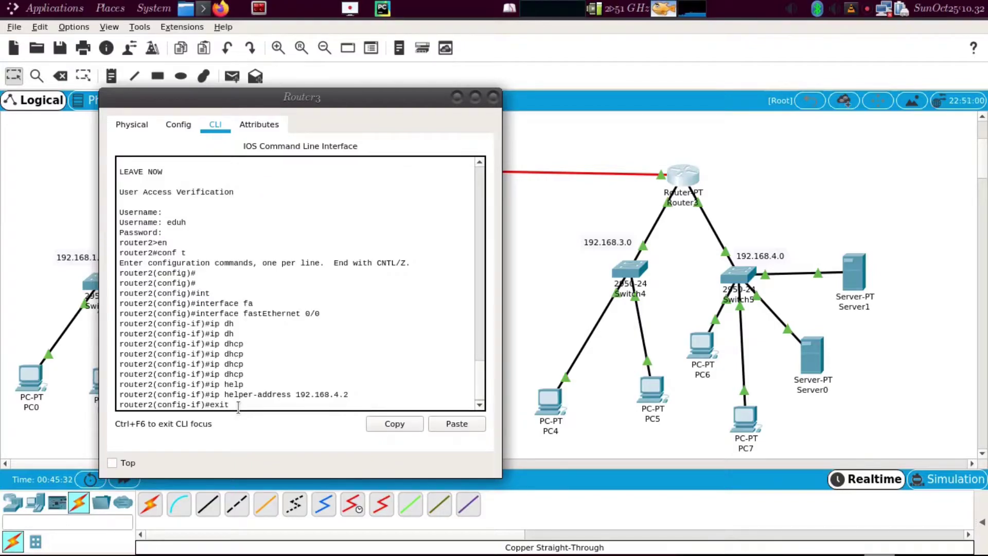
{"action": "type", "text": "exit"}
{"action": "key", "text": "Return"}
{"action": "type", "text": "ex"}
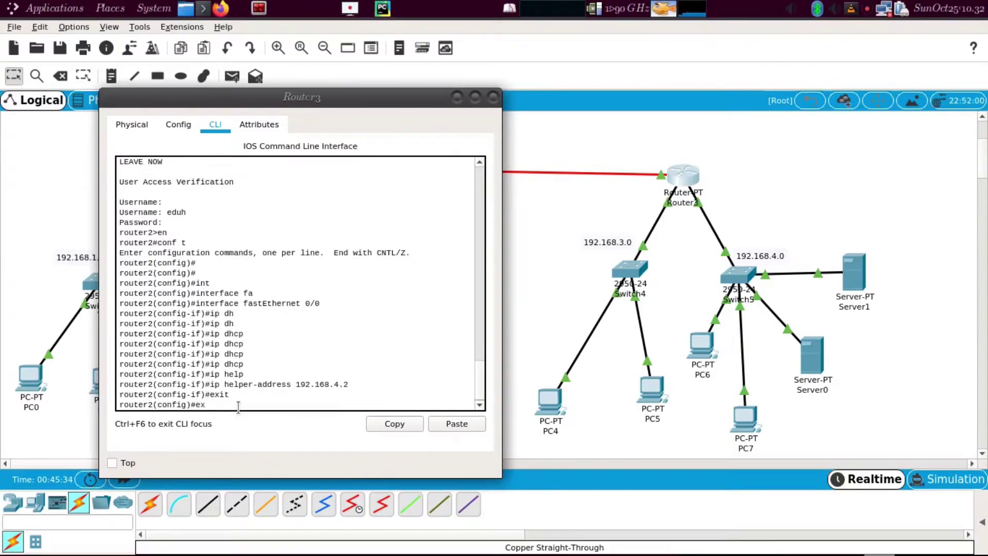
{"action": "type", "text": "it"}
{"action": "key", "text": "Return"}
{"action": "key", "text": "Return"}
- Copy Router3's running-config to startup-config, accept the default destination filename, and close the router
{"action": "type", "text": "copy r"}
{"action": "key", "text": "Tab"}
{"action": "type", "text": "ru"}
{"action": "key", "text": "Tab"}
{"action": "type", "text": "st"}
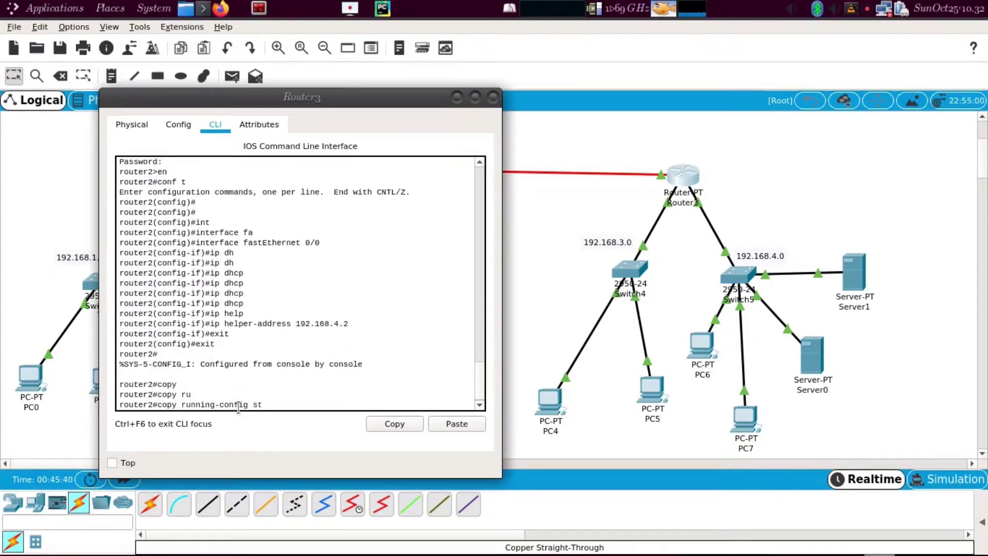
{"action": "key", "text": "Tab"}
{"action": "key", "text": "Return"}
{"action": "key", "text": "Return"}
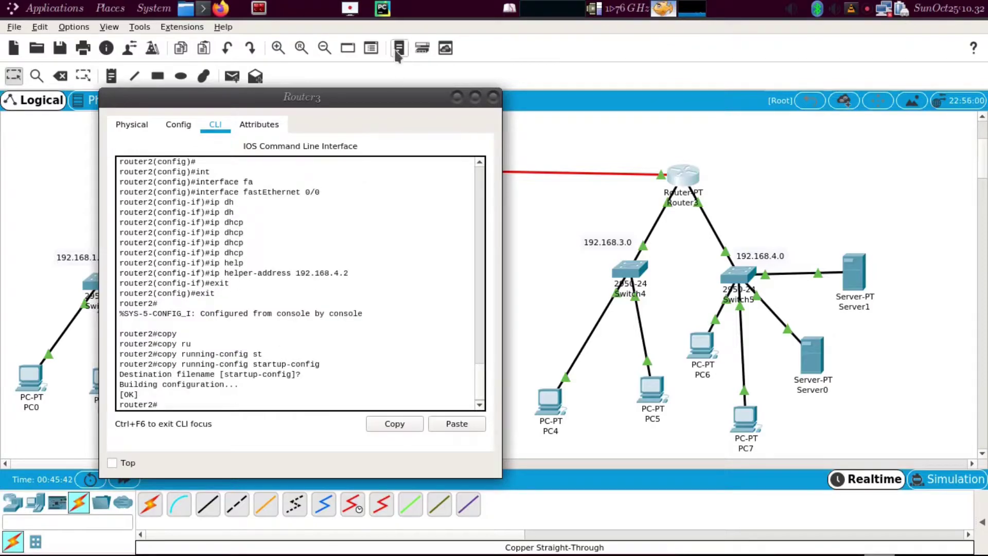
{"action": "left_click", "coordinate": [493, 97]}
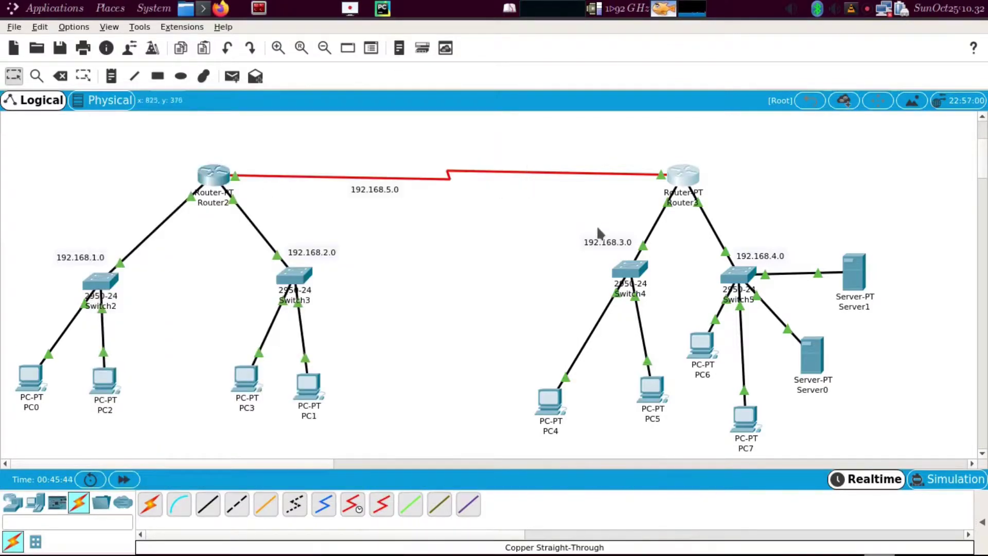
- Open Server0's DHCP service and try to add another pool under the name serverPool
{"action": "left_click", "coordinate": [819, 366]}
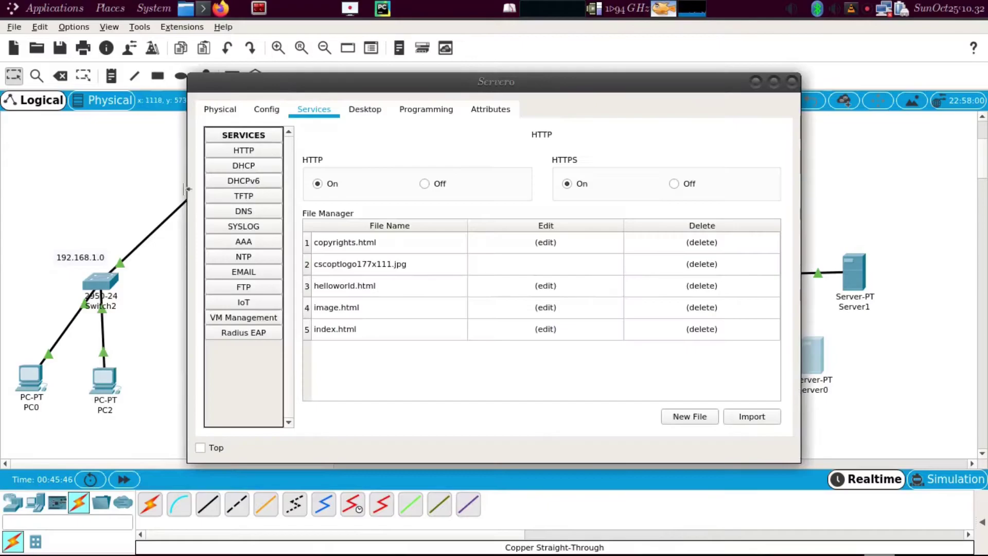
{"action": "left_click", "coordinate": [248, 163]}
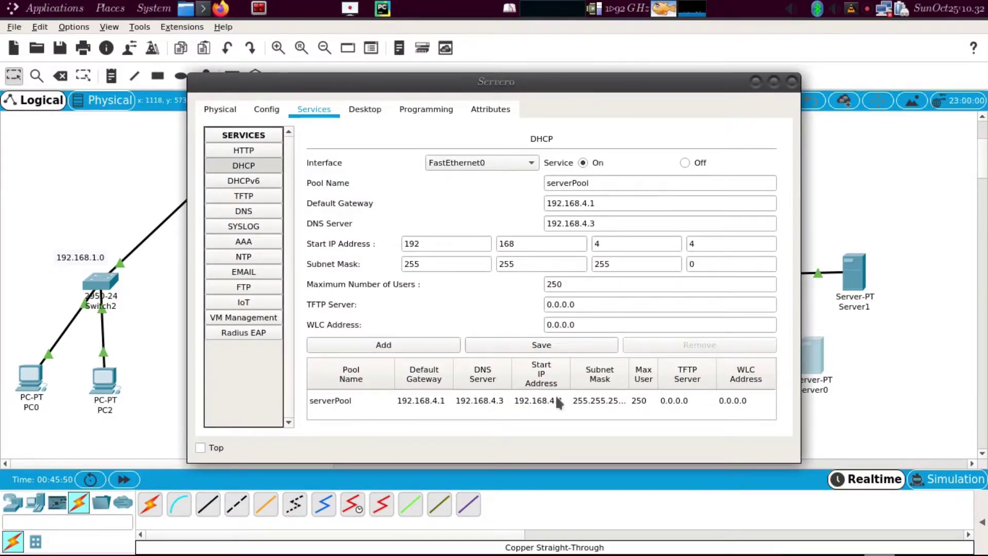
{"action": "left_click", "coordinate": [433, 344]}
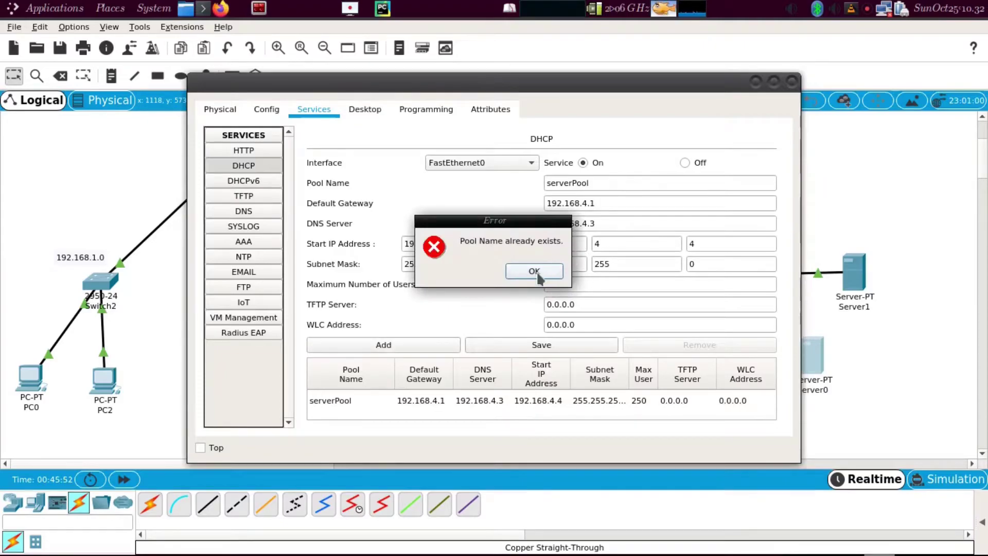
{"action": "left_click", "coordinate": [537, 271]}
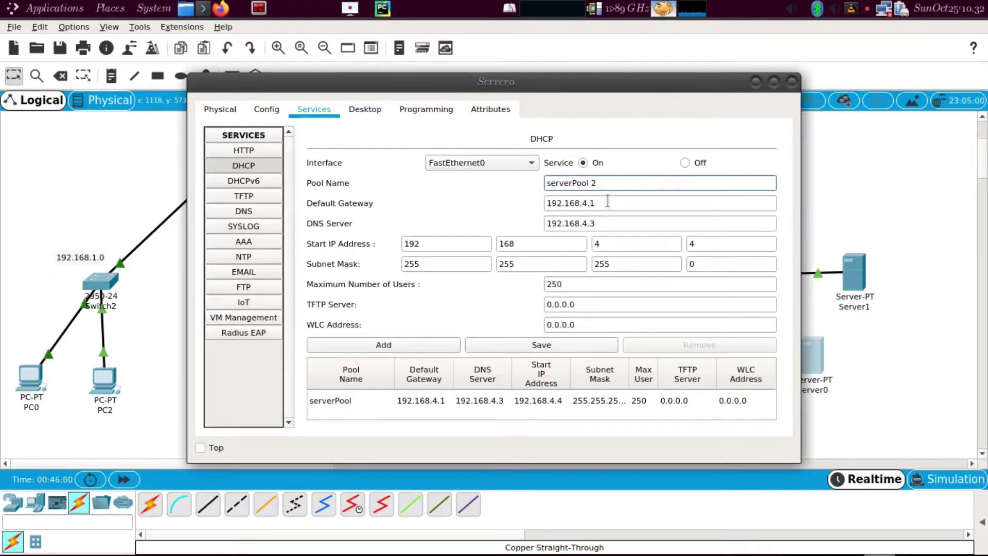
- Name the DHCP pool serverPool 2 and enter 192.168.31 as its default gateway
{"action": "left_click", "coordinate": [591, 204]}
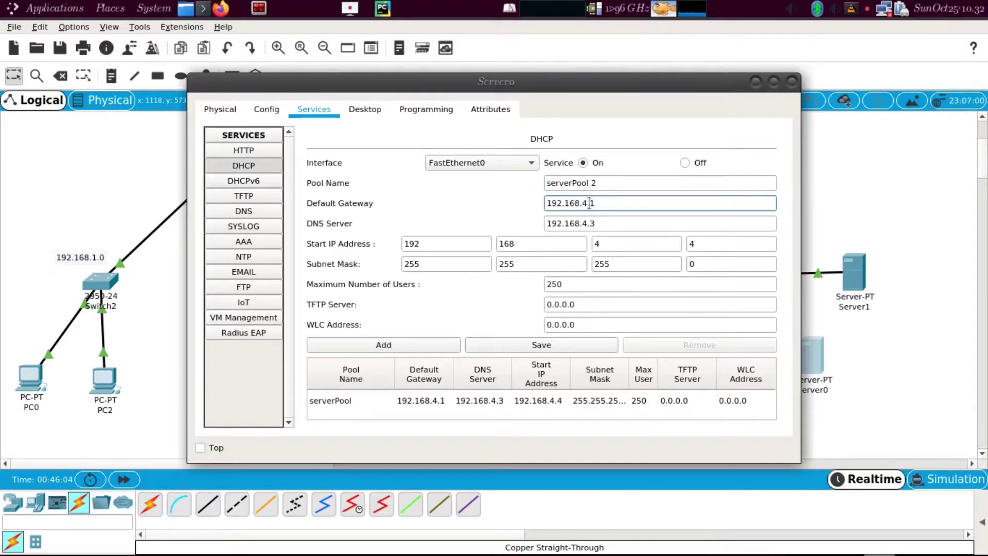
{"action": "key", "text": "BackSpace"}
{"action": "type", "text": "3"}
{"action": "key", "text": "BackSpace"}
{"action": "key", "text": "BackSpace"}
{"action": "type", "text": "3"}
- Set the pool's DNS server to 192.168.3.3 and its start IP address to 192.168.3.4
{"action": "left_click", "coordinate": [588, 225]}
{"action": "key", "text": "BackSpace"}
{"action": "type", "text": "3"}
{"action": "left_click", "coordinate": [611, 243]}
{"action": "key", "text": "BackSpace"}
{"action": "type", "text": "3"}
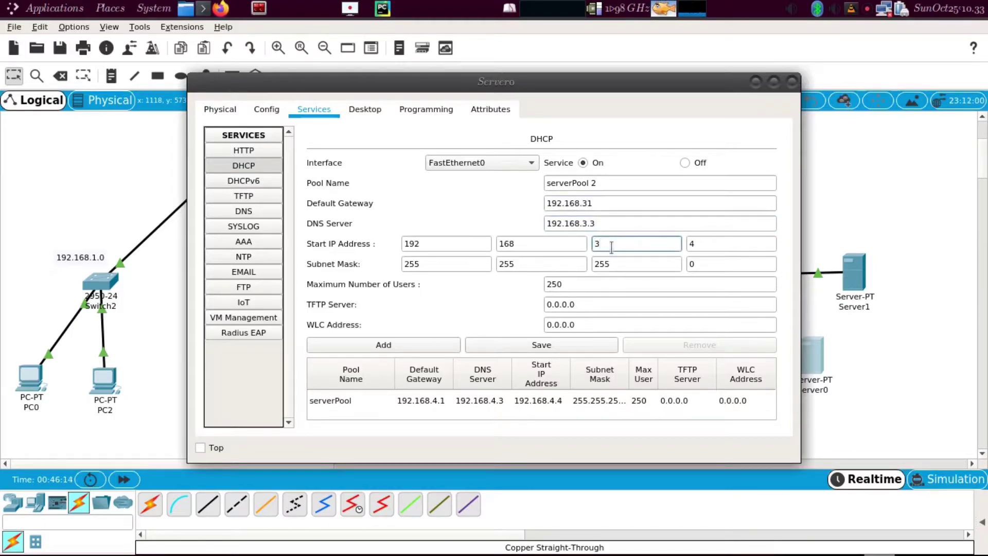
- Correct the default gateway to 192.168.3.1, save serverPool 2 as a new pool, and check it in the pool list
{"action": "left_click", "coordinate": [550, 346]}
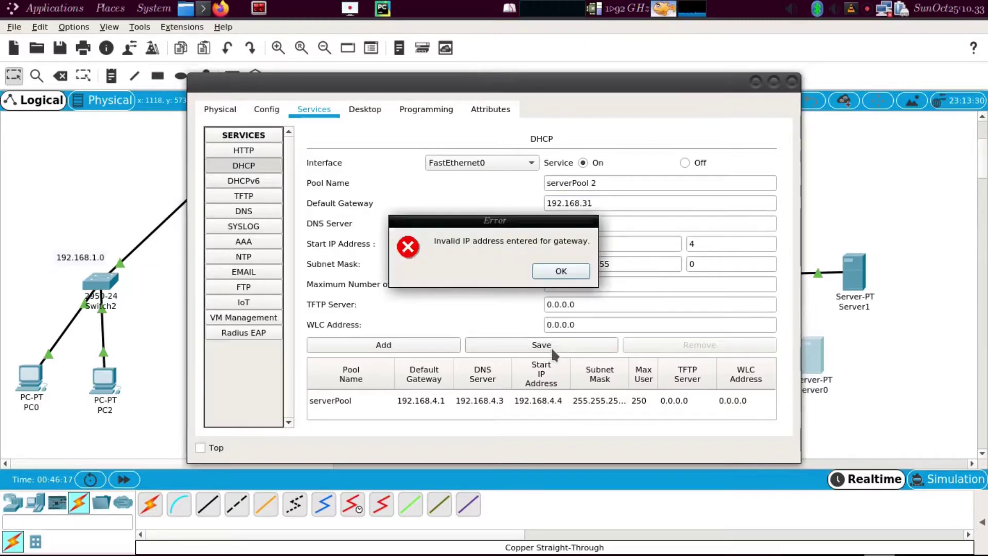
{"action": "left_click", "coordinate": [549, 272]}
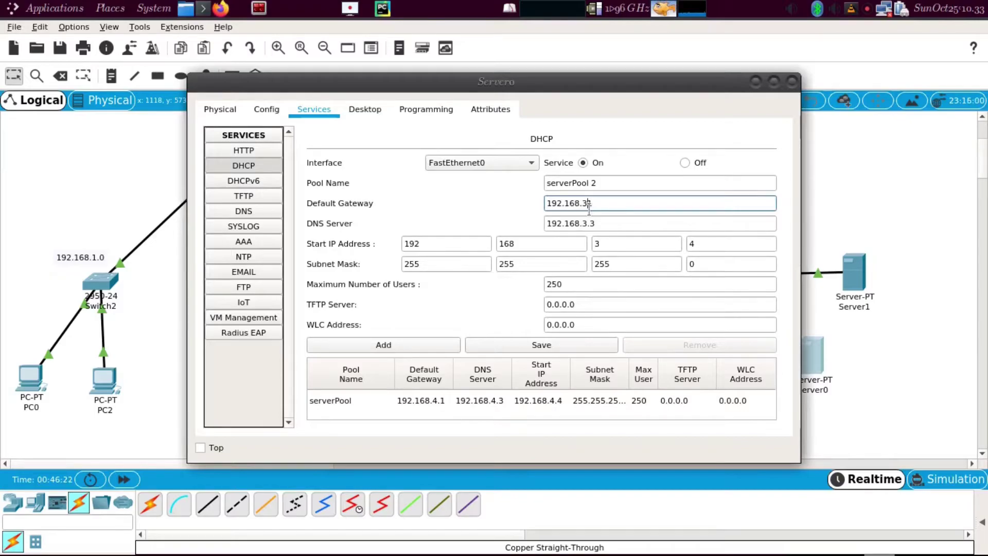
{"action": "left_click", "coordinate": [489, 343]}
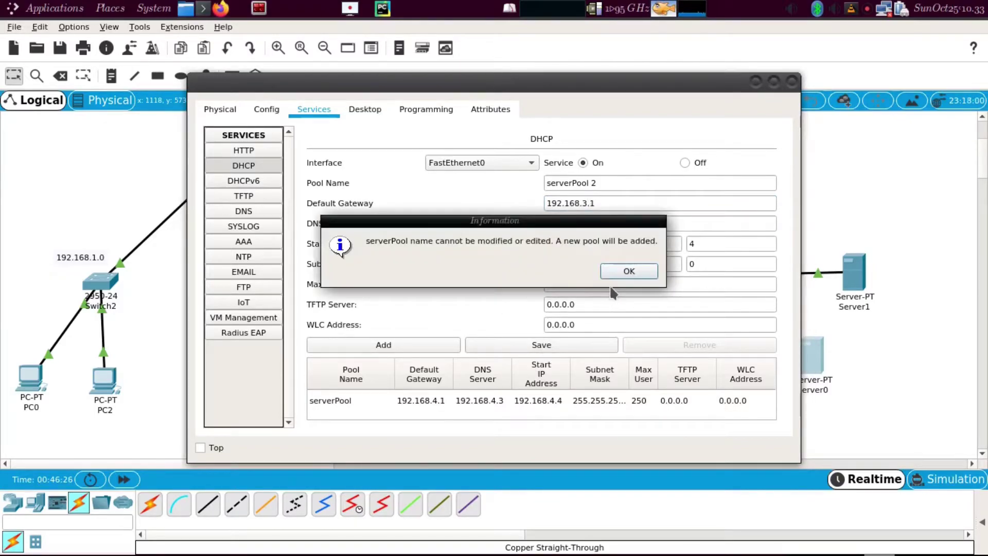
{"action": "left_click", "coordinate": [617, 271]}
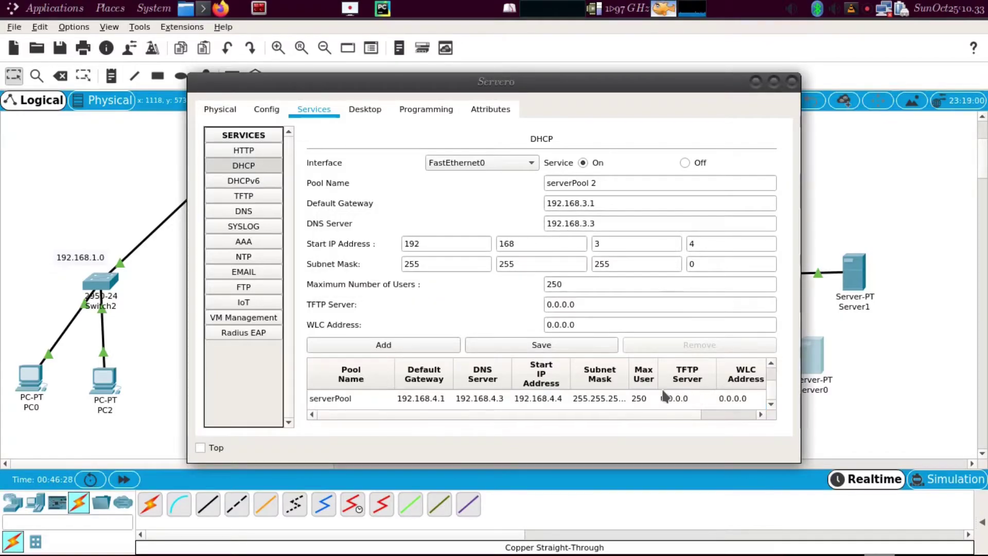
{"action": "scroll", "coordinate": [612, 400], "scroll_direction": "down", "scroll_amount": 1}
{"action": "left_click", "coordinate": [612, 401]}
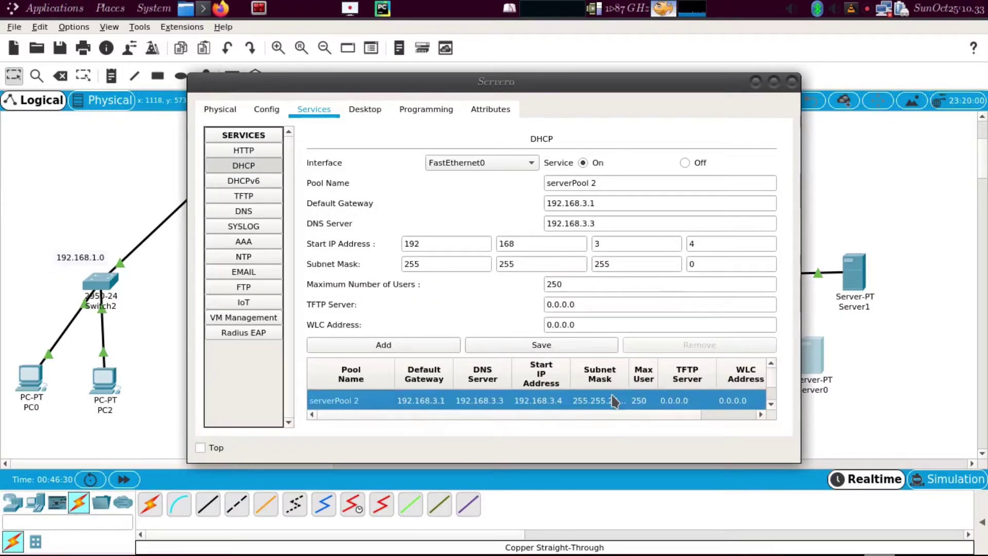
{"action": "scroll", "coordinate": [767, 375], "scroll_direction": "up", "scroll_amount": 1}
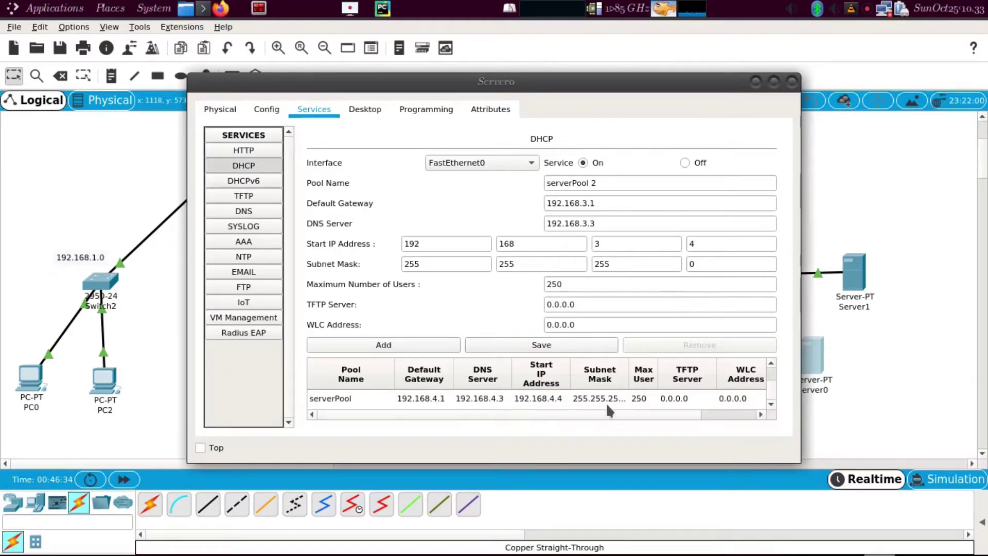
{"action": "scroll", "coordinate": [773, 389], "scroll_direction": "down", "scroll_amount": 1}
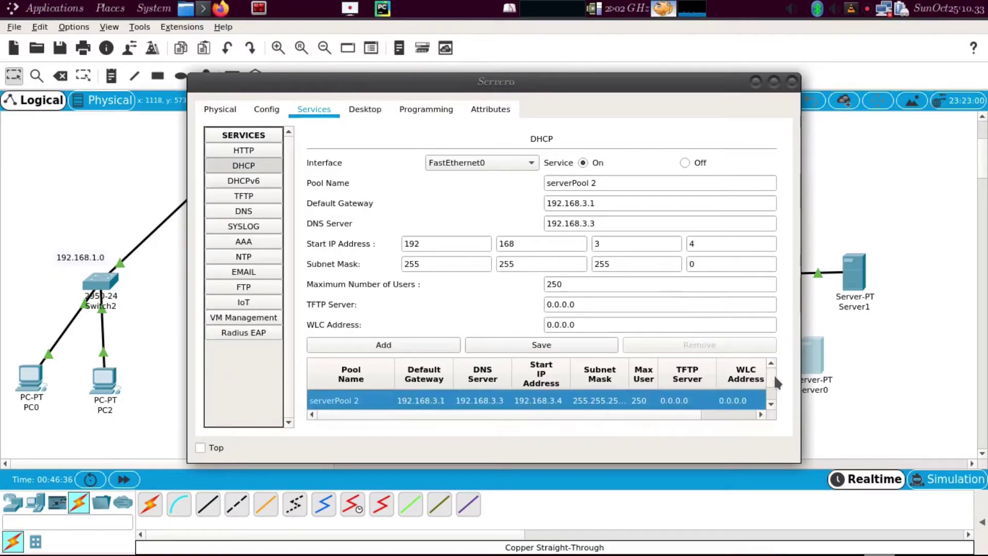
{"action": "left_click", "coordinate": [792, 82]}
- Set PC4's IPv4 addressing to DHCP in its IP configuration and close the PC
{"action": "left_click", "coordinate": [548, 402]}
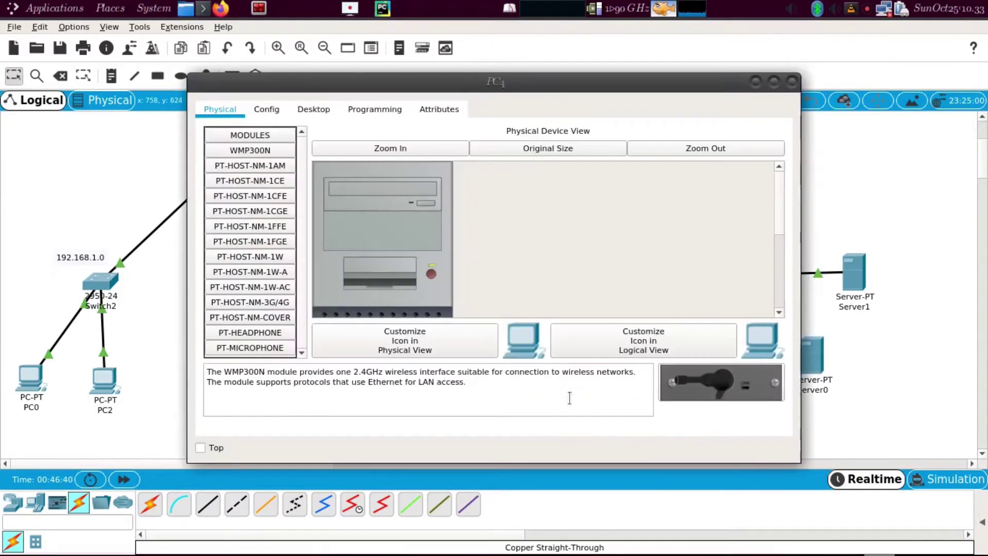
{"action": "left_click", "coordinate": [280, 114]}
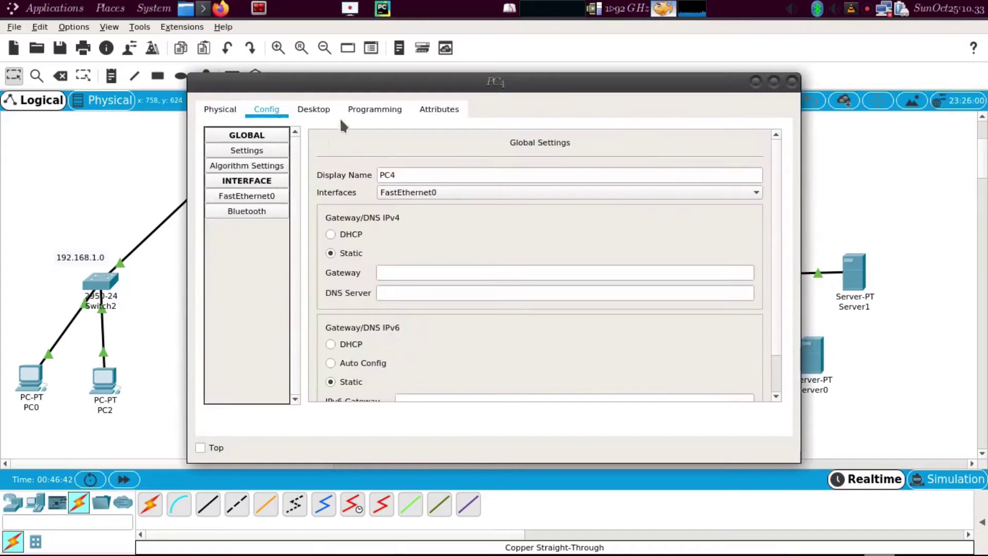
{"action": "left_click", "coordinate": [325, 108]}
{"action": "left_click", "coordinate": [273, 187]}
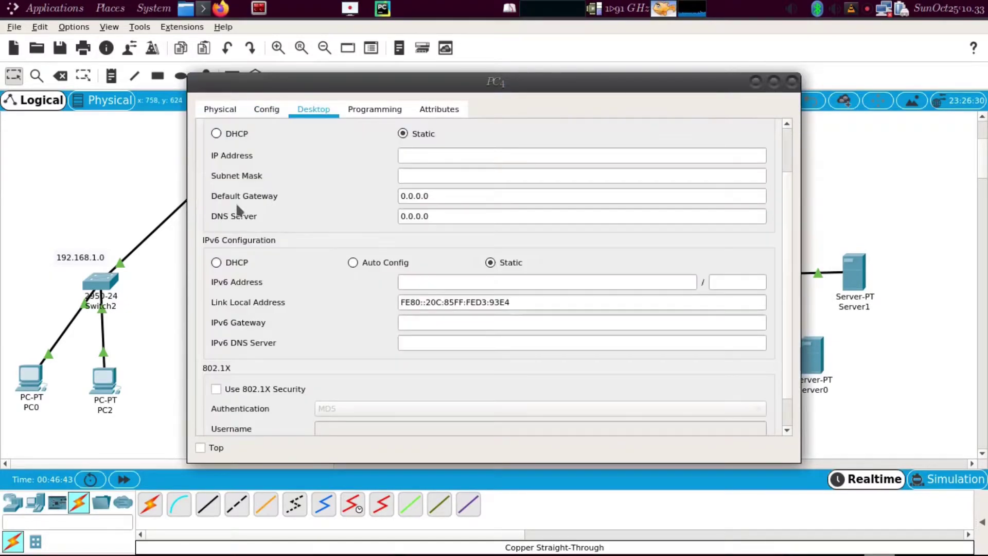
{"action": "left_click", "coordinate": [217, 133]}
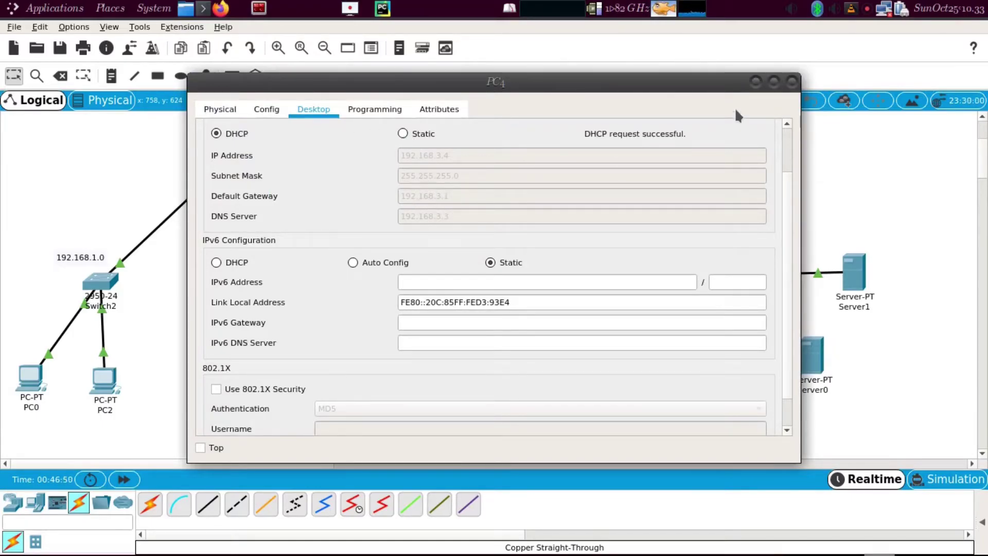
{"action": "left_click", "coordinate": [791, 82]}
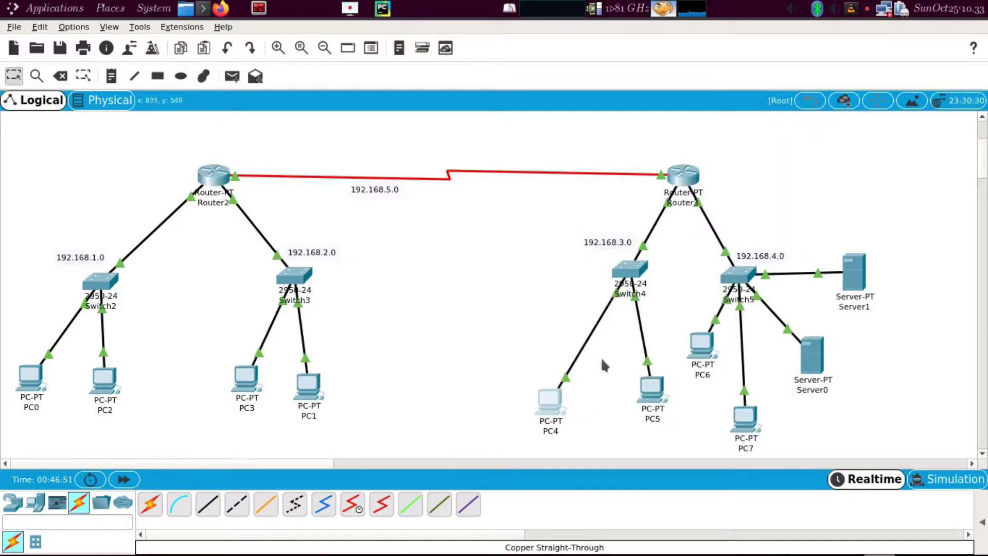
- Set PC5's IPv4 addressing to DHCP in its IP configuration
{"action": "left_click", "coordinate": [649, 396]}
{"action": "left_click", "coordinate": [265, 112]}
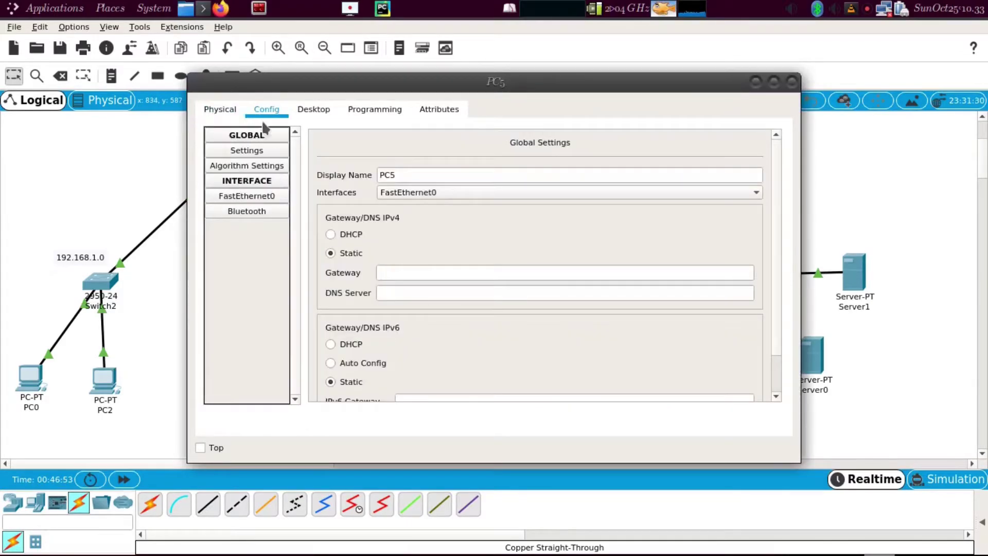
{"action": "left_click", "coordinate": [313, 105]}
{"action": "left_click", "coordinate": [257, 187]}
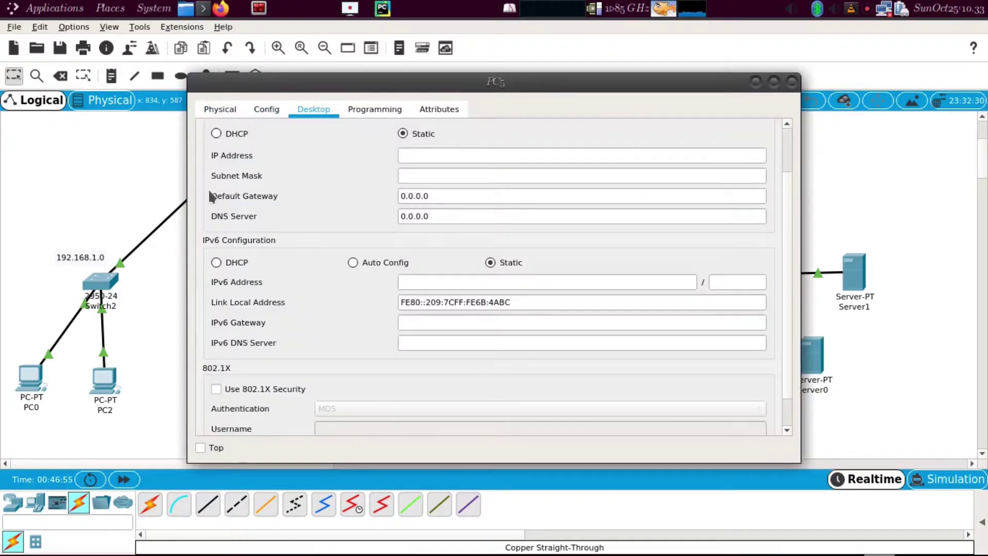
{"action": "left_click", "coordinate": [215, 132]}
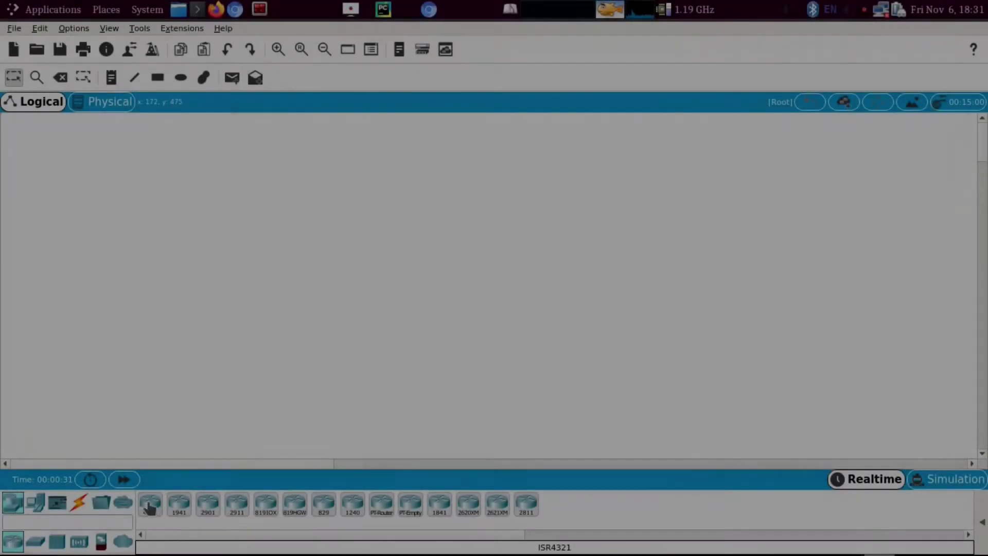
- Place a 4321 router and a 1941 router side by side and connect them with an automatically chosen cable
{"action": "left_click_drag", "start_coordinate": [149, 507], "coordinate": [295, 240]}
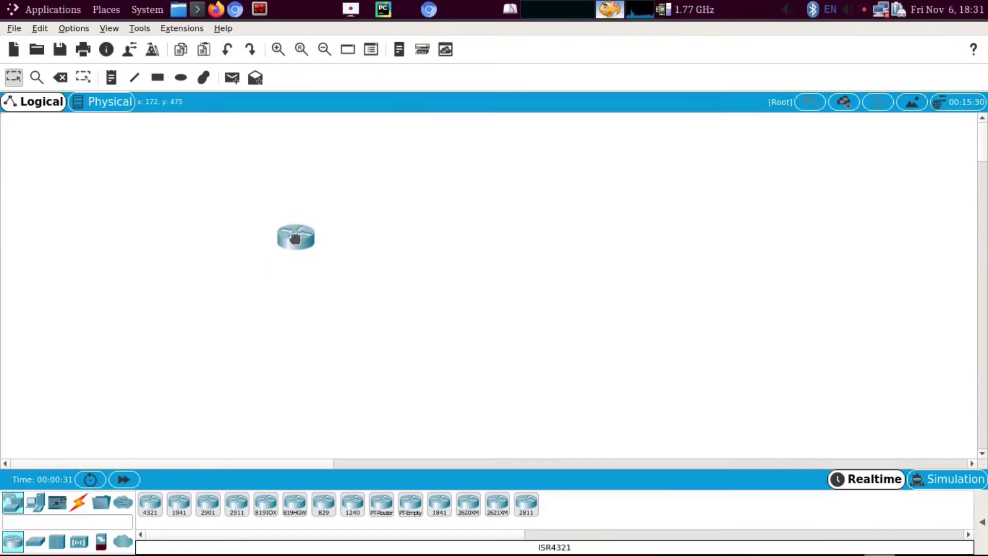
{"action": "left_click_drag", "start_coordinate": [188, 495], "coordinate": [578, 237]}
{"action": "left_click", "coordinate": [79, 502]}
{"action": "left_click", "coordinate": [149, 503]}
{"action": "left_click", "coordinate": [312, 242]}
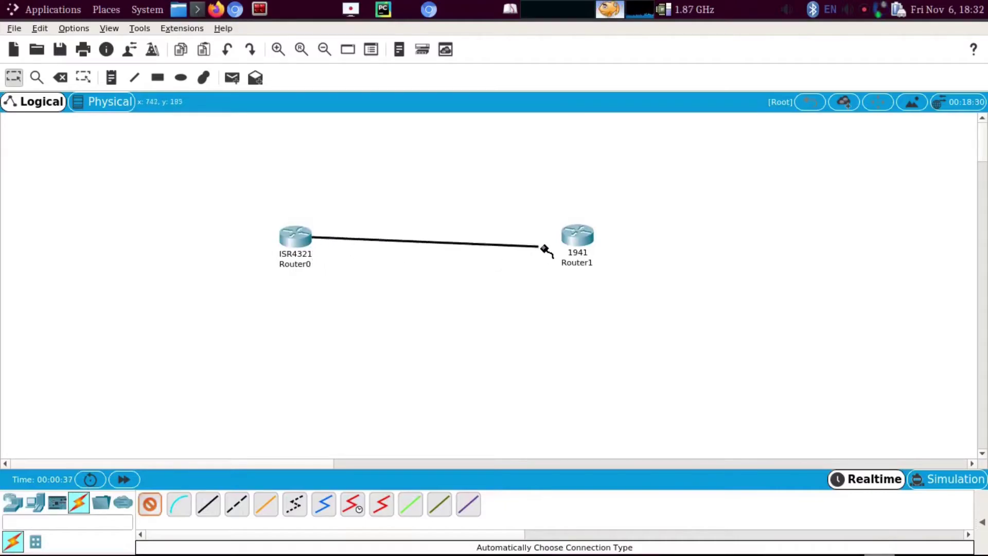
{"action": "left_click", "coordinate": [575, 236]}
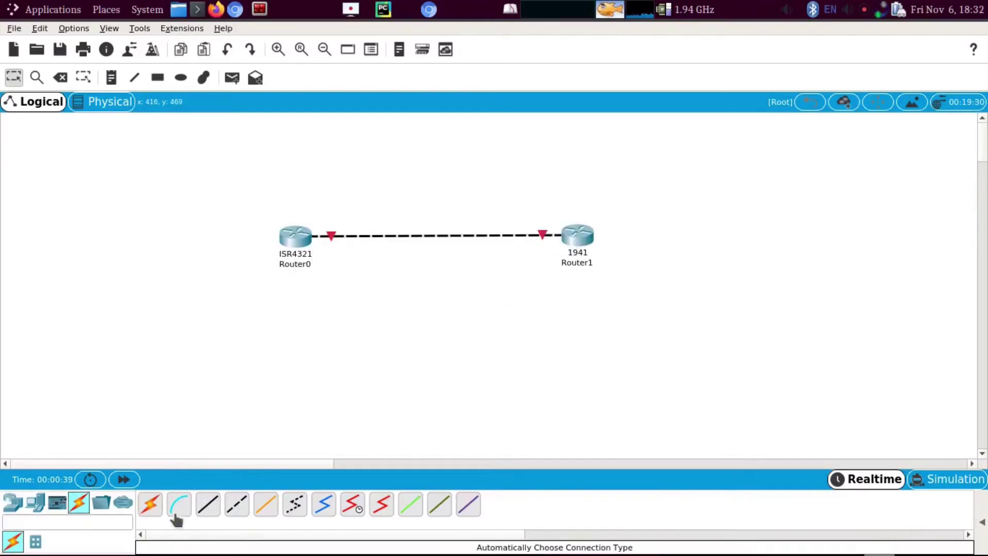
- Place two PCs in the workspace, one below the 4321 router and one below the 1941 router
{"action": "left_click", "coordinate": [35, 501]}
{"action": "left_click", "coordinate": [154, 506]}
{"action": "left_click", "coordinate": [223, 354]}
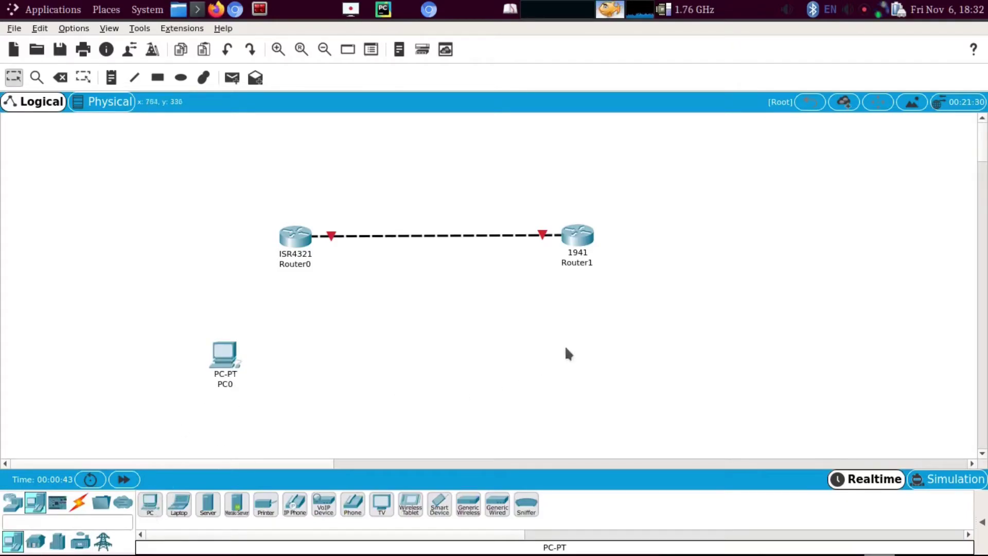
{"action": "left_click_drag", "start_coordinate": [150, 505], "coordinate": [598, 330]}
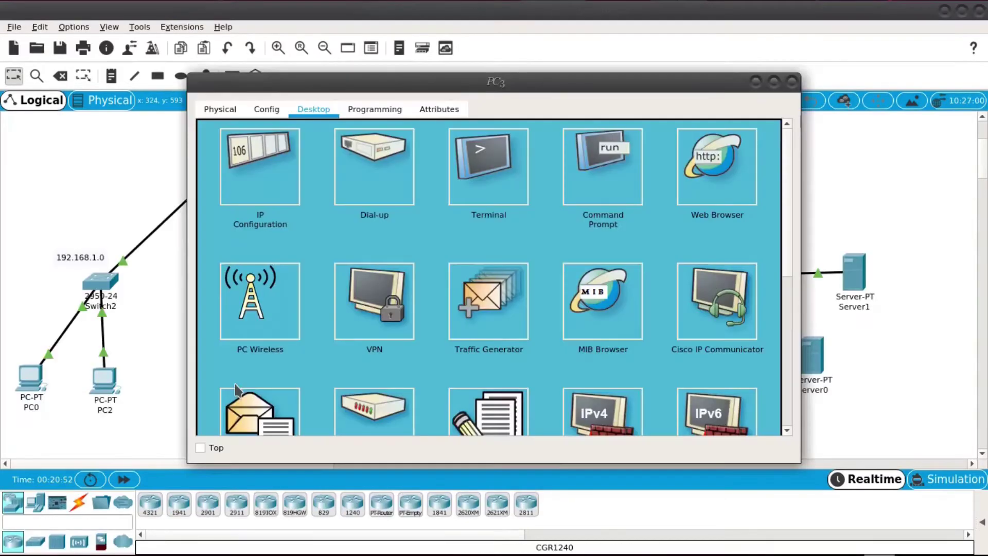
- Try DHCP for PC3's IPv4 addressing, return it to static, and close the PC
{"action": "left_click", "coordinate": [251, 192]}
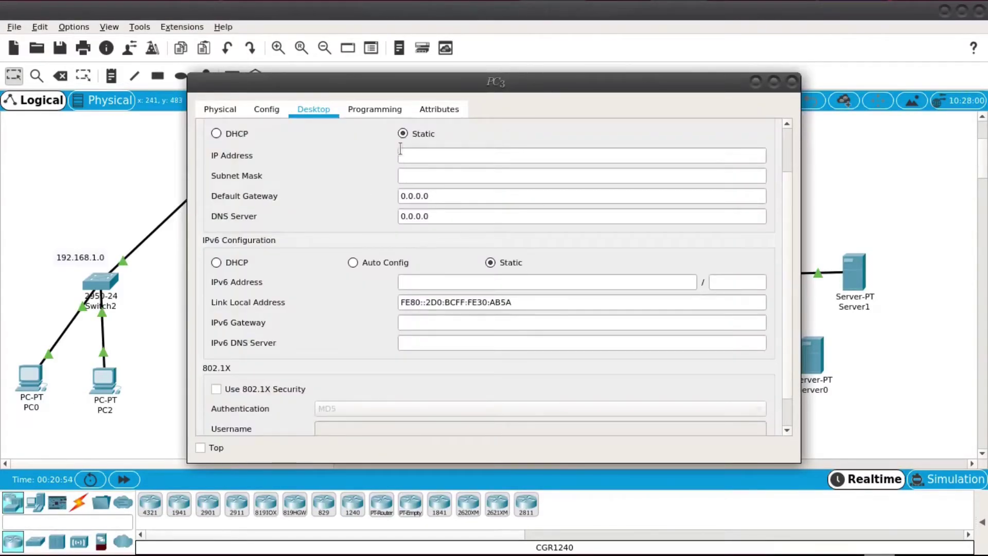
{"action": "left_click", "coordinate": [216, 134]}
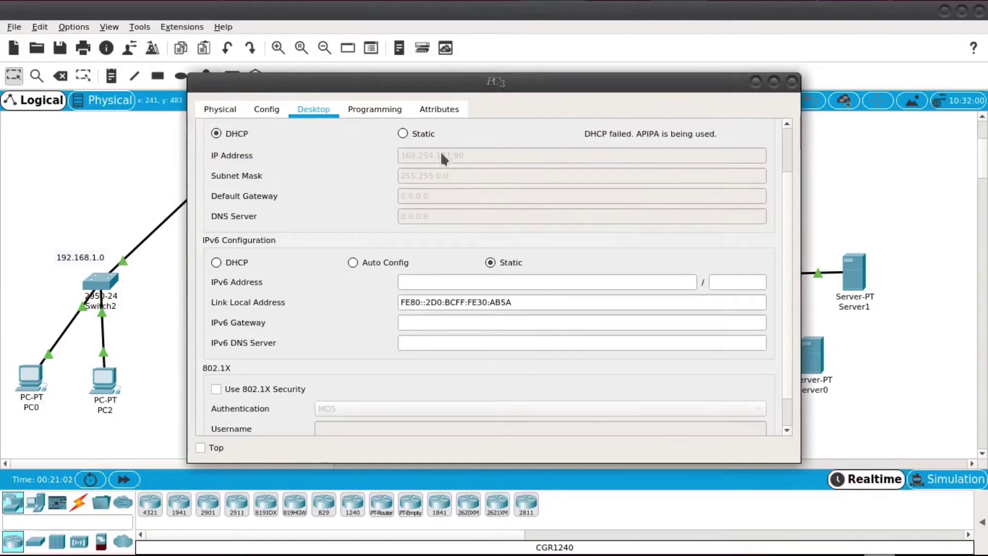
{"action": "left_click", "coordinate": [403, 134]}
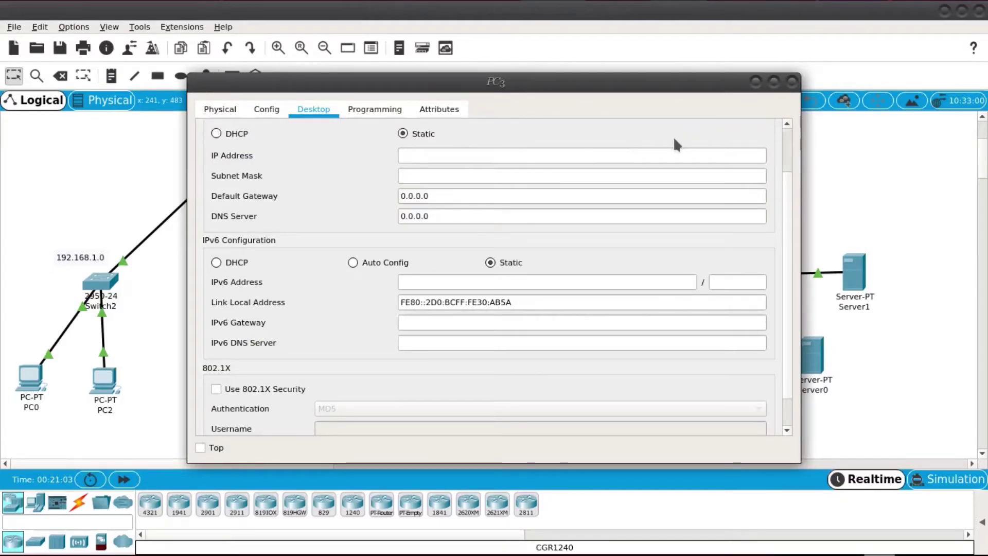
{"action": "left_click", "coordinate": [757, 82]}
- Open Router2's command line and bring up a fresh privileged prompt
{"action": "left_click", "coordinate": [214, 176]}
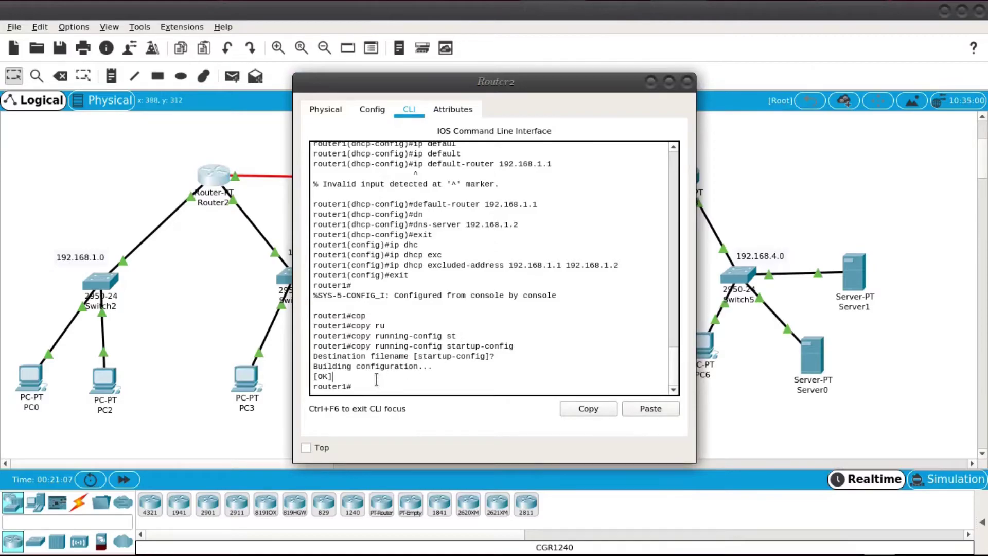
{"action": "key", "text": "Return"}
{"action": "key", "text": "Return"}
{"action": "key", "text": "Return"}
{"action": "key", "text": "Return"}
{"action": "key", "text": "Return"}
{"action": "key", "text": "Return"}
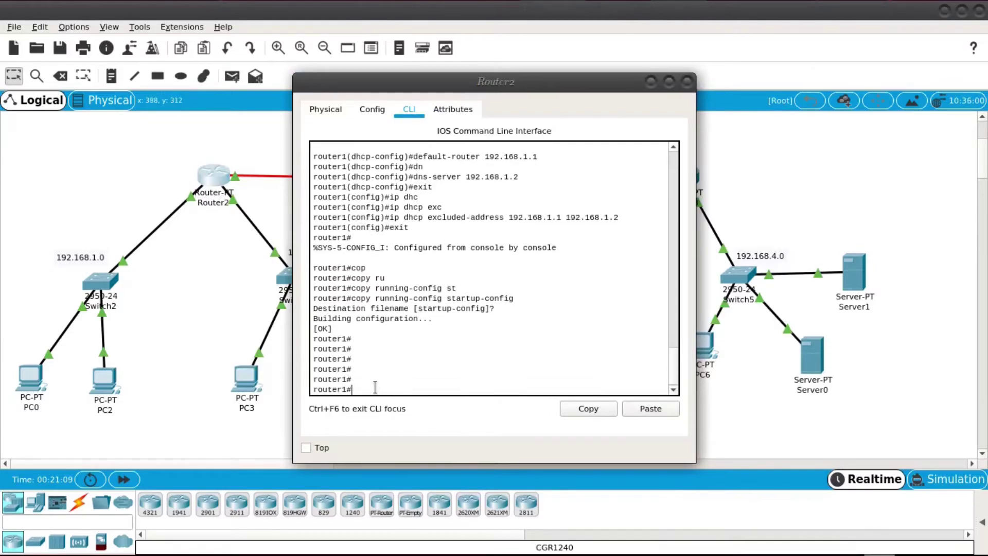
- Try to create a DHCP pool named eduh on Router2 from privileged mode
{"action": "type", "text": "i"}
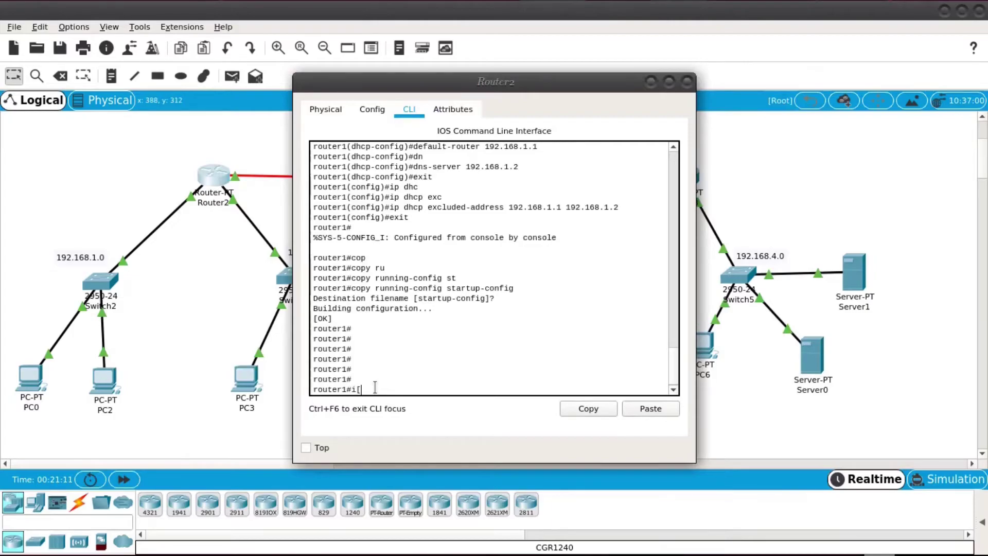
{"action": "type", "text": "p dhcp poo"}
{"action": "key", "text": "Tab"}
{"action": "type", "text": "l eduh"}
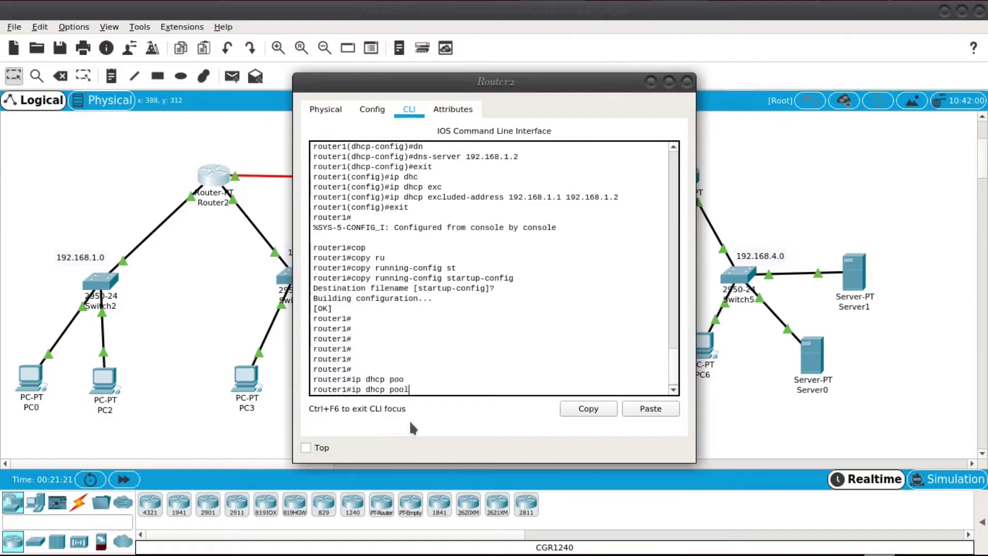
{"action": "key", "text": "Return"}
{"action": "key", "text": "Return"}
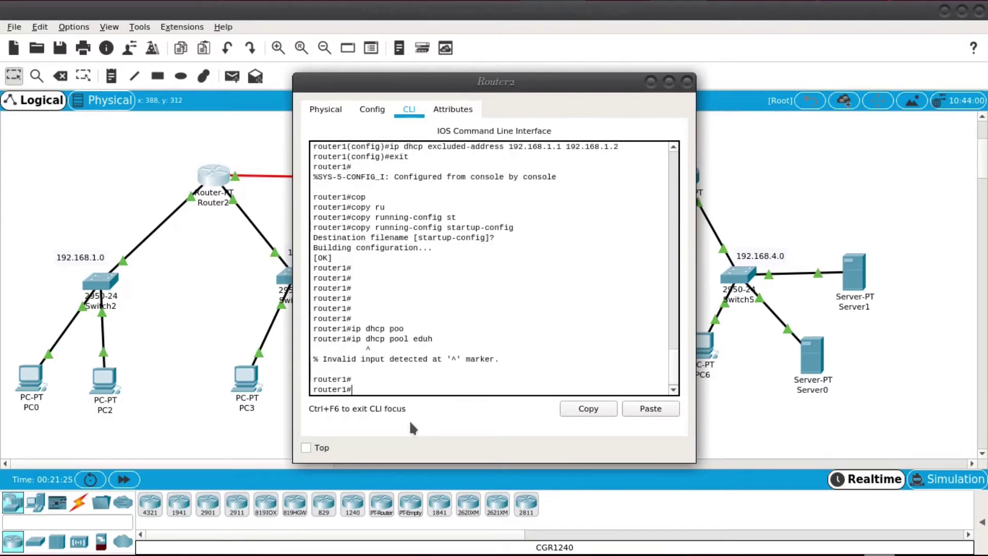
- Enter global configuration mode on Router2 and create a DHCP pool named shadow
{"action": "type", "text": "conf t"}
{"action": "key", "text": "Return"}
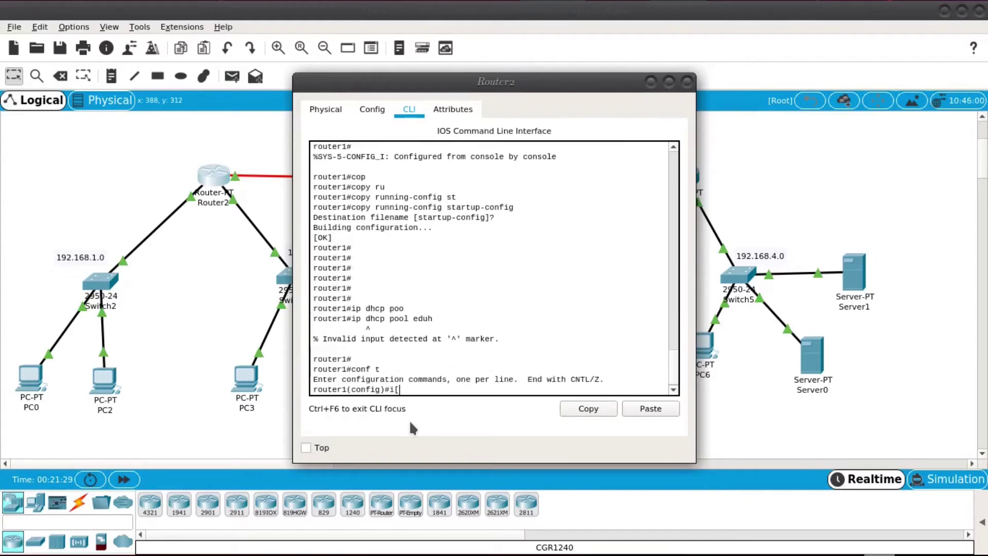
{"action": "type", "text": "ip dhcp poo"}
{"action": "key", "text": "Tab"}
{"action": "type", "text": "edu"}
{"action": "key", "text": "BackSpace"}
{"action": "key", "text": "BackSpace"}
{"action": "key", "text": "BackSpace"}
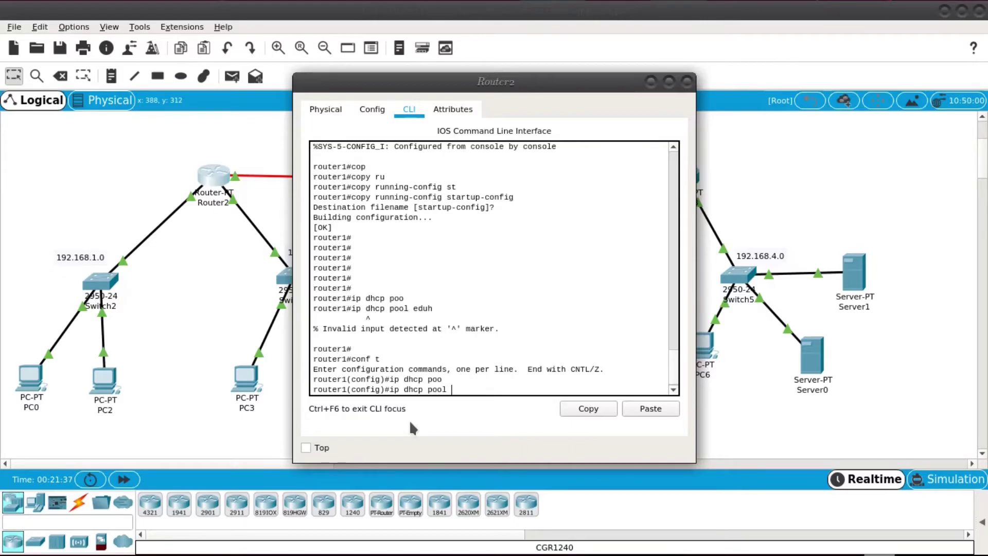
{"action": "type", "text": "shadow"}
{"action": "key", "text": "Return"}
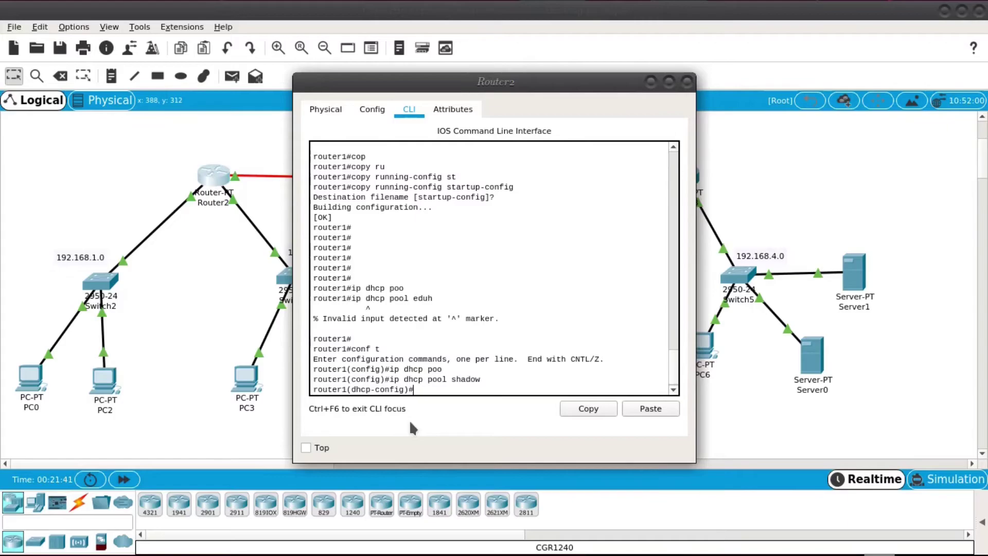
- List the available DHCP pool commands and set the shadow pool's network to 192.168.2.0 with mask 255.255.255.0
{"action": "type", "text": "?"}
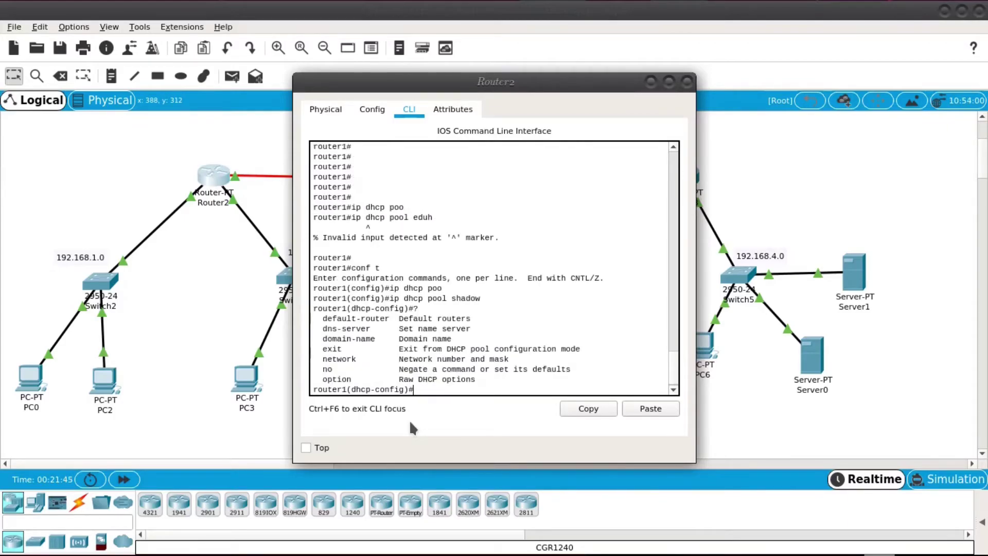
{"action": "type", "text": "netw"}
{"action": "key", "text": "Tab"}
{"action": "type", "text": "1"}
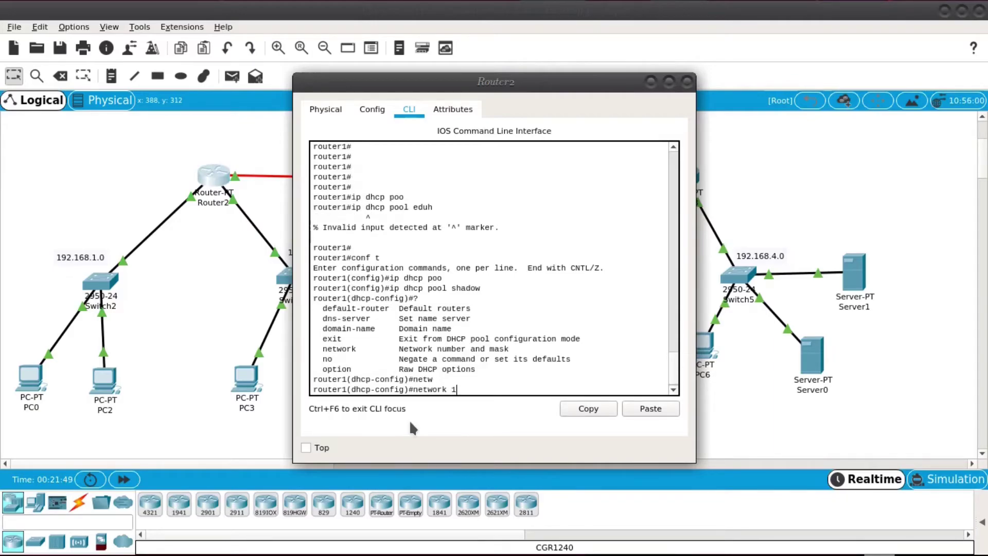
{"action": "type", "text": "92.168.2.0 "}
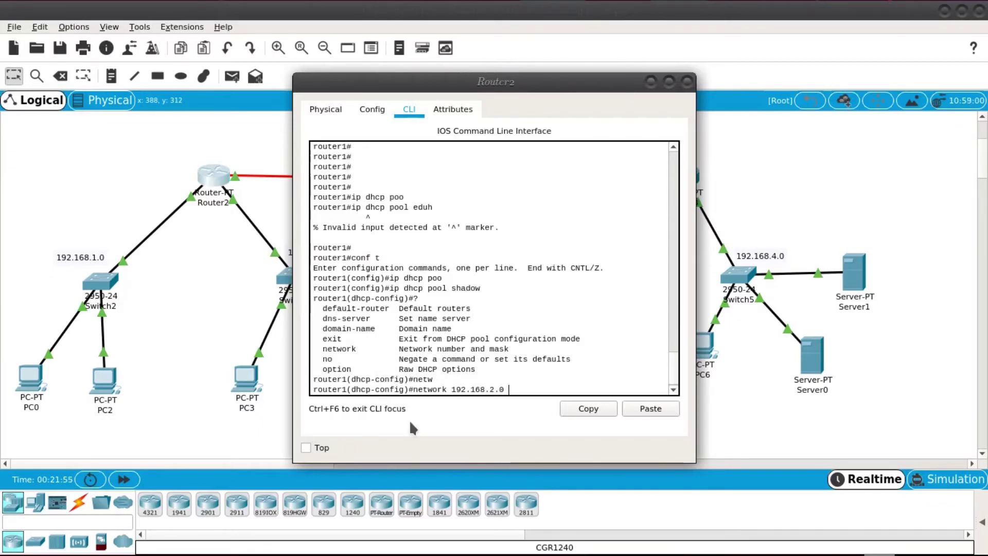
{"action": "type", "text": "255.255"}
{"action": "type", "text": ".255"}
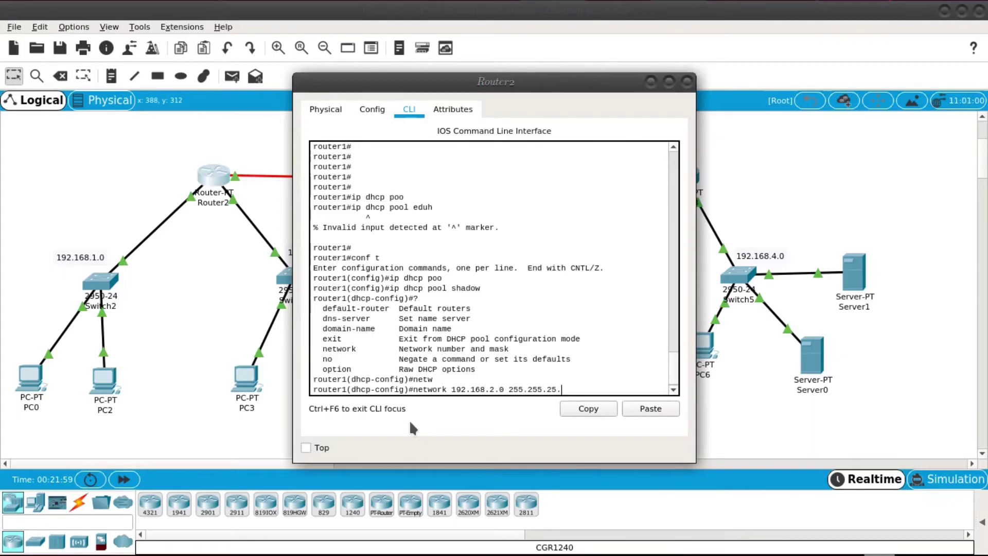
{"action": "type", "text": ".0"}
{"action": "key", "text": "Return"}
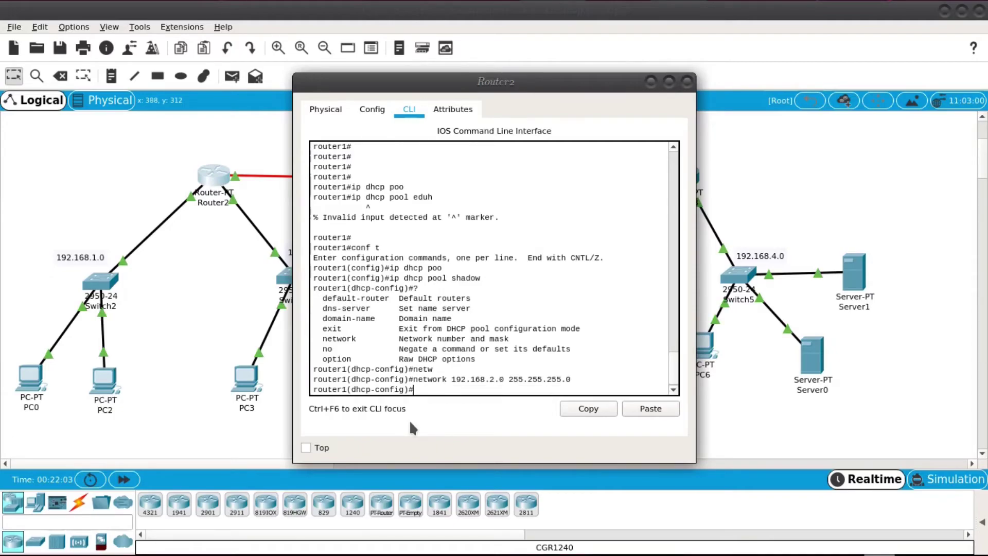
- Set the shadow pool's default router to 192.168.2.1
{"action": "type", "text": "defau"}
{"action": "key", "text": "Tab"}
{"action": "type", "text": "1"}
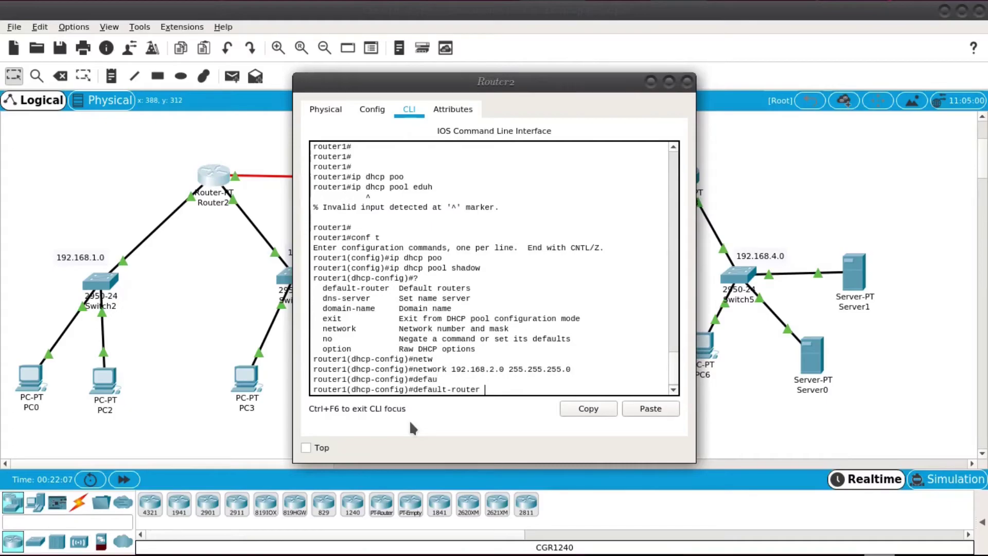
{"action": "type", "text": "9"}
{"action": "key", "text": "BackSpace"}
{"action": "type", "text": "92.168.2.1"}
{"action": "key", "text": "Return"}
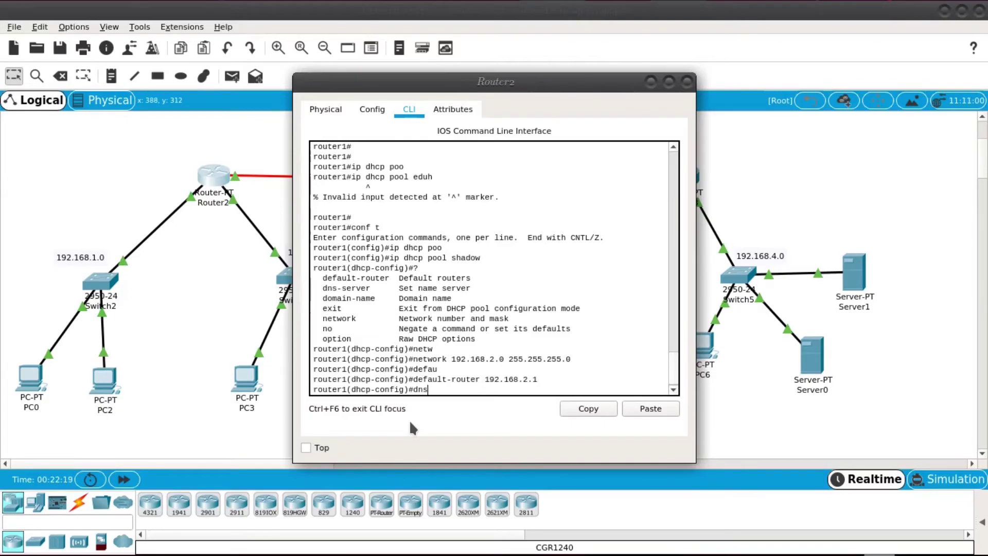
- Set the shadow pool's DNS server to 192.168.2.2 and leave the pool configuration
{"action": "type", "text": "dns"}
{"action": "key", "text": "Tab"}
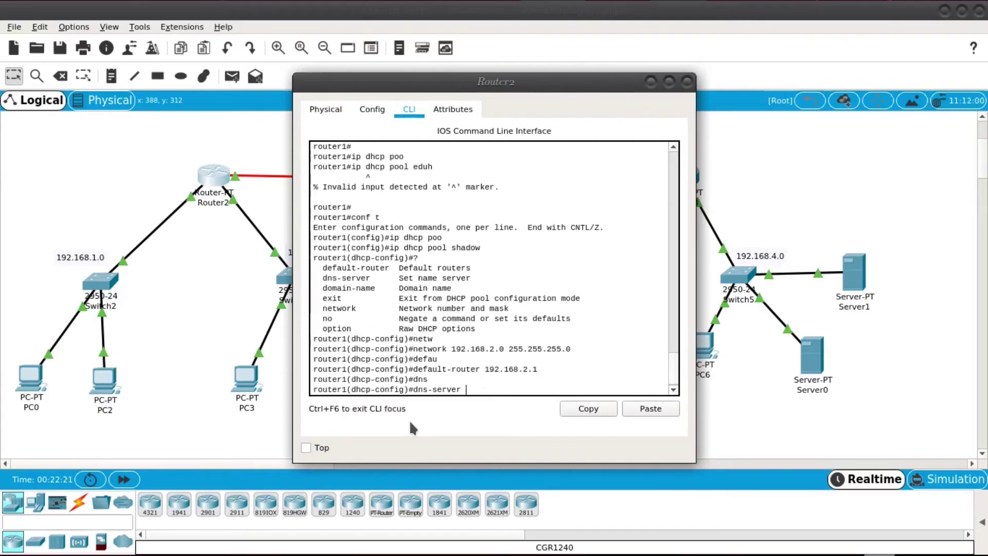
{"action": "type", "text": "192.168.2.2"}
{"action": "key", "text": "Return"}
{"action": "type", "text": "exit"}
{"action": "key", "text": "Return"}
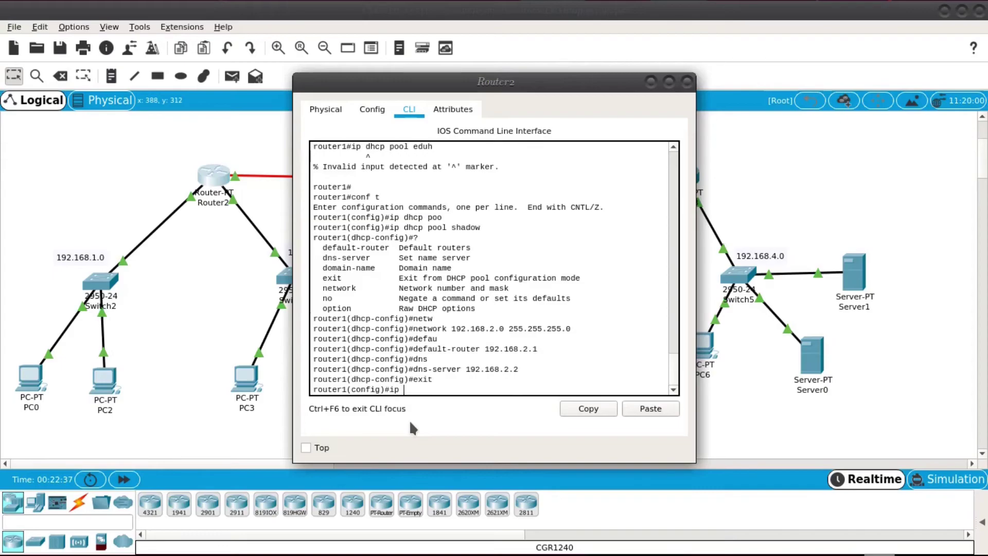
- Exclude addresses 192.168.2.1 to 192.168.2.2 from DHCP assignment on Router2 and leave global configuration mode
{"action": "type", "text": "ip dhc"}
{"action": "key", "text": "Tab"}
{"action": "type", "text": "exc"}
{"action": "key", "text": "Tab"}
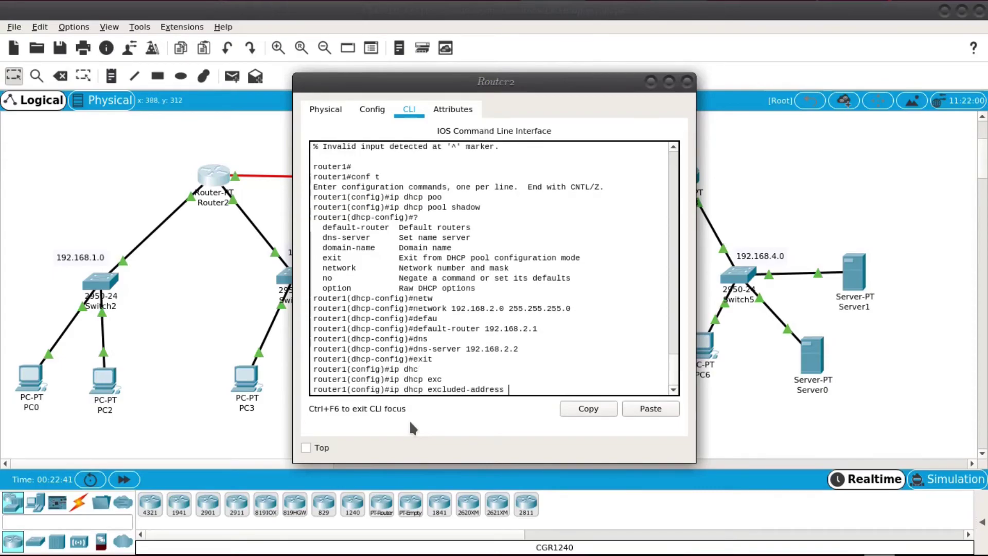
{"action": "type", "text": "192.168.2.1 192.168.2.2"}
{"action": "key", "text": "Return"}
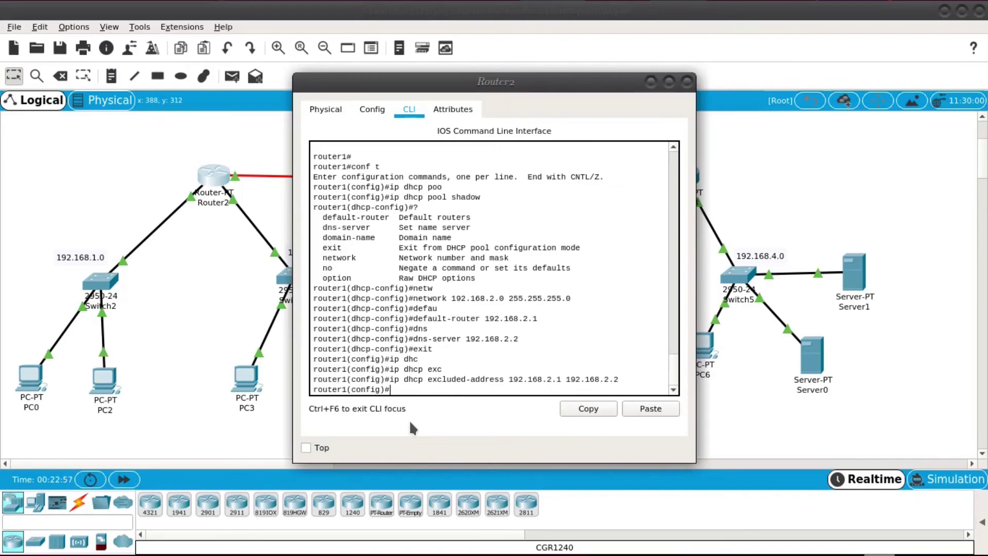
{"action": "type", "text": "t"}
{"action": "key", "text": "Return"}
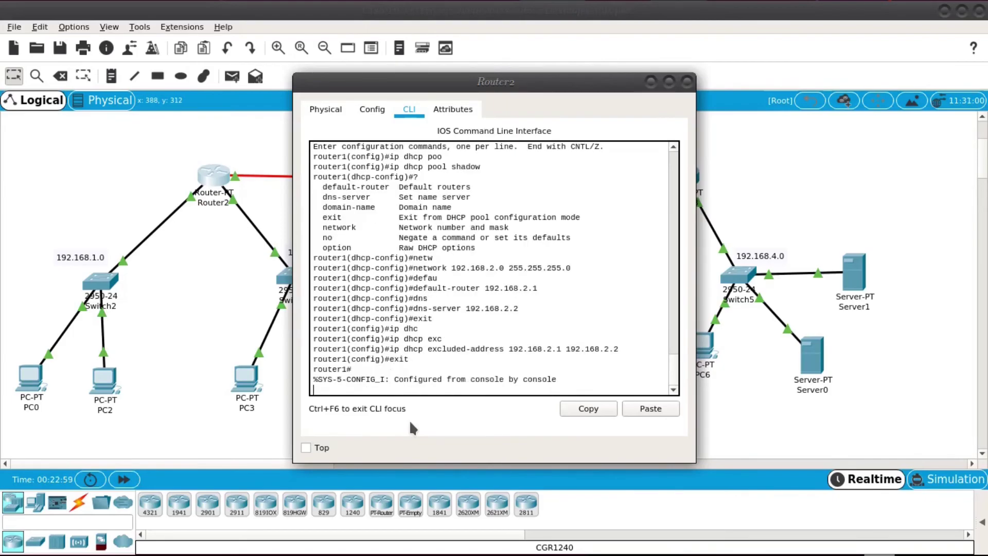
- Copy Router2's running-config to startup-config, accept the default destination filename, and close the router window
{"action": "key", "text": "Return"}
{"action": "type", "text": "cop"}
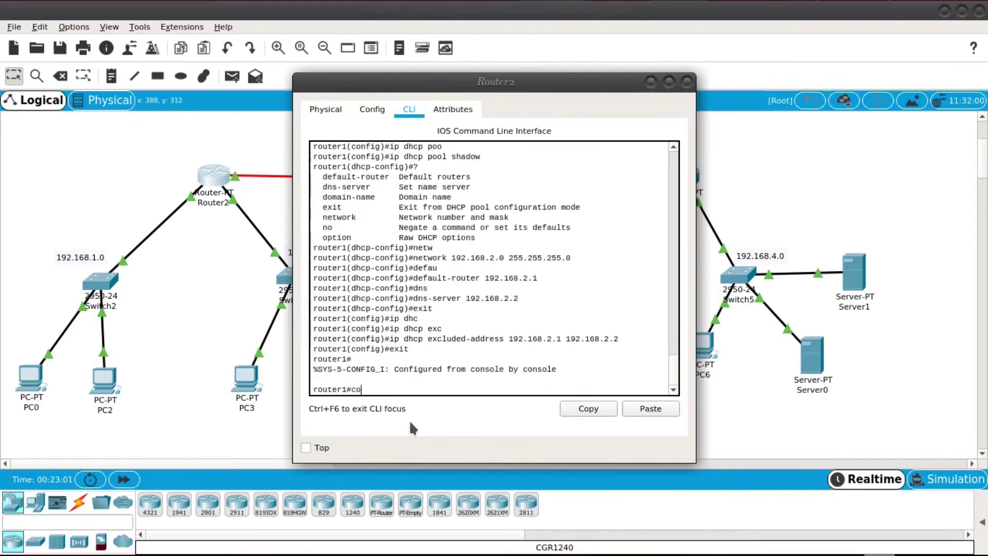
{"action": "key", "text": "Tab"}
{"action": "type", "text": "ru"}
{"action": "key", "text": "Tab"}
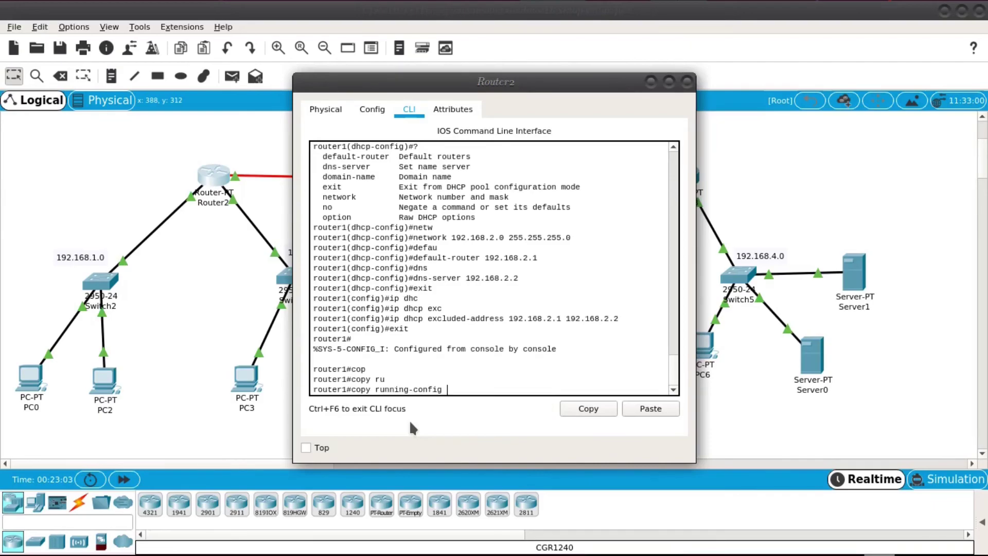
{"action": "type", "text": "t"}
{"action": "key", "text": "Tab"}
{"action": "key", "text": "BackSpace"}
{"action": "key", "text": "BackSpace"}
{"action": "key", "text": "BackSpace"}
{"action": "key", "text": "BackSpace"}
{"action": "key", "text": "BackSpace"}
{"action": "type", "text": "st"}
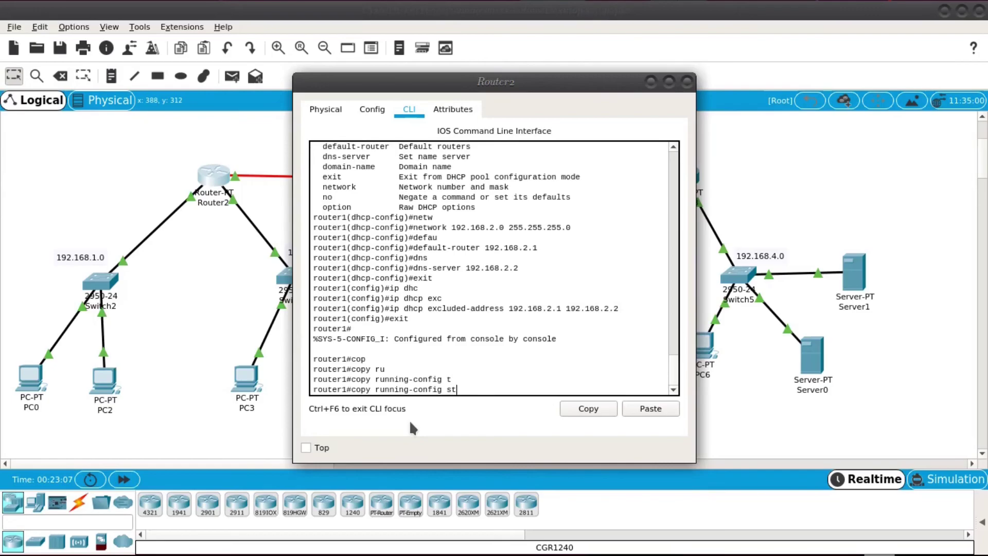
{"action": "key", "text": "Tab"}
{"action": "key", "text": "Return"}
{"action": "key", "text": "Return"}
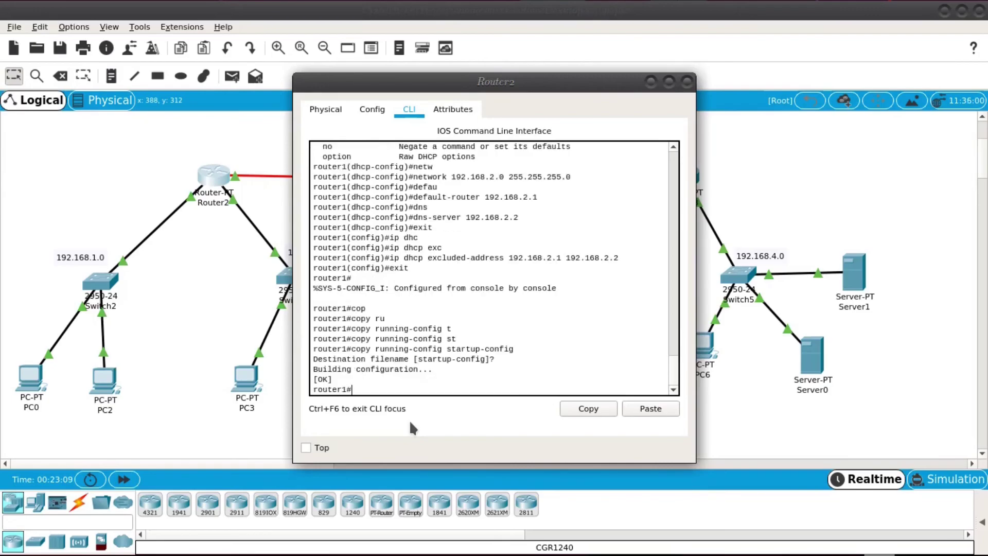
{"action": "left_click", "coordinate": [650, 81]}
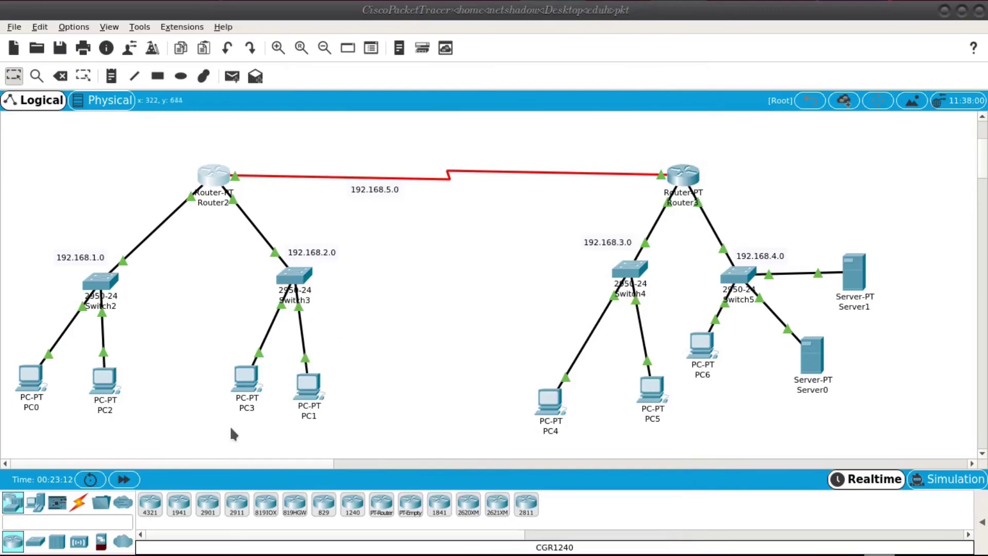
- Set PC3's IPv4 addressing to DHCP in its IP configuration
{"action": "left_click", "coordinate": [246, 386]}
{"action": "left_click", "coordinate": [216, 390]}
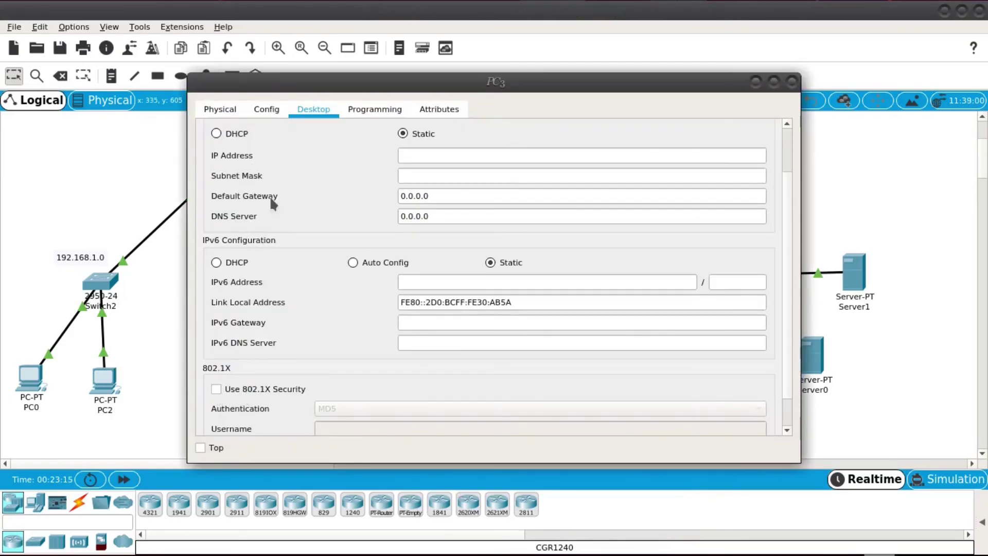
{"action": "left_click", "coordinate": [216, 134]}
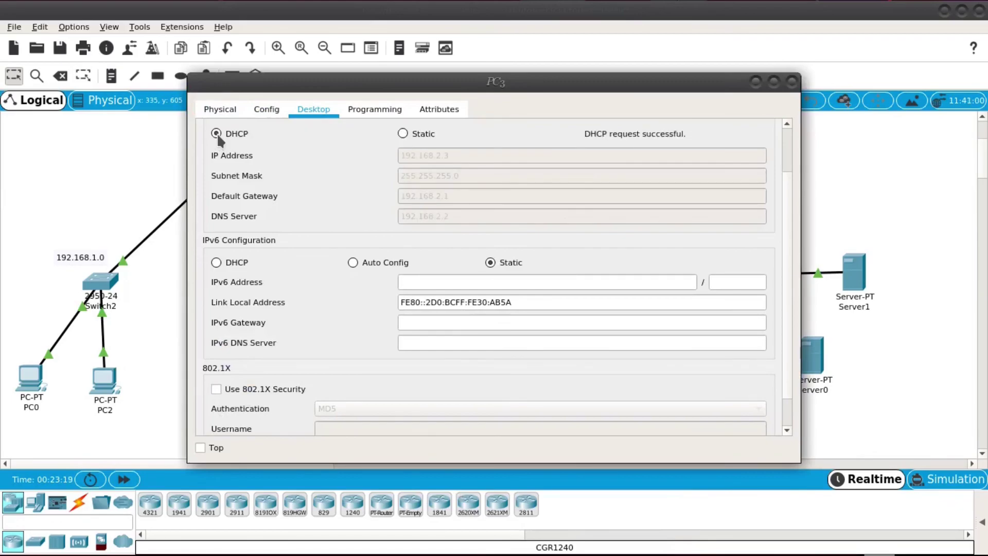